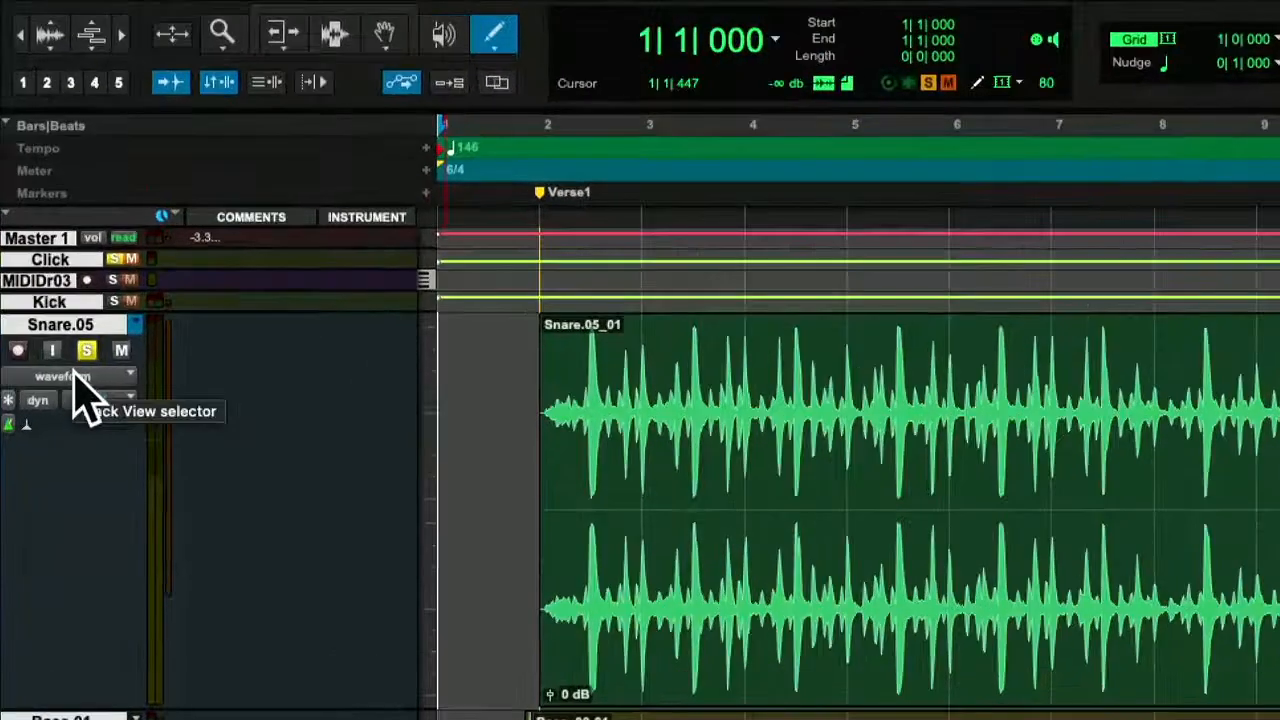
Show the volume automation on the Snare.05 track and draw a freehand fade-in from bar 2 to about bar 5.
{"action": "left_click", "coordinate": [76, 380]}
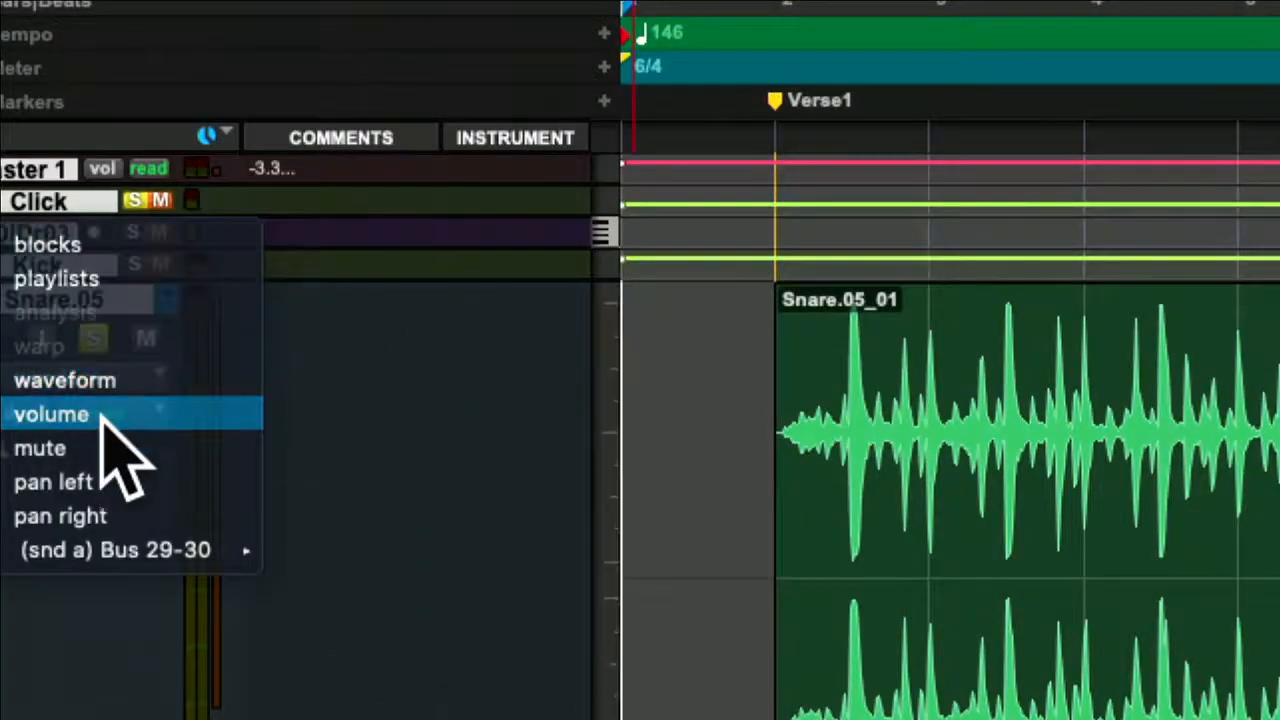
{"action": "left_click", "coordinate": [101, 414]}
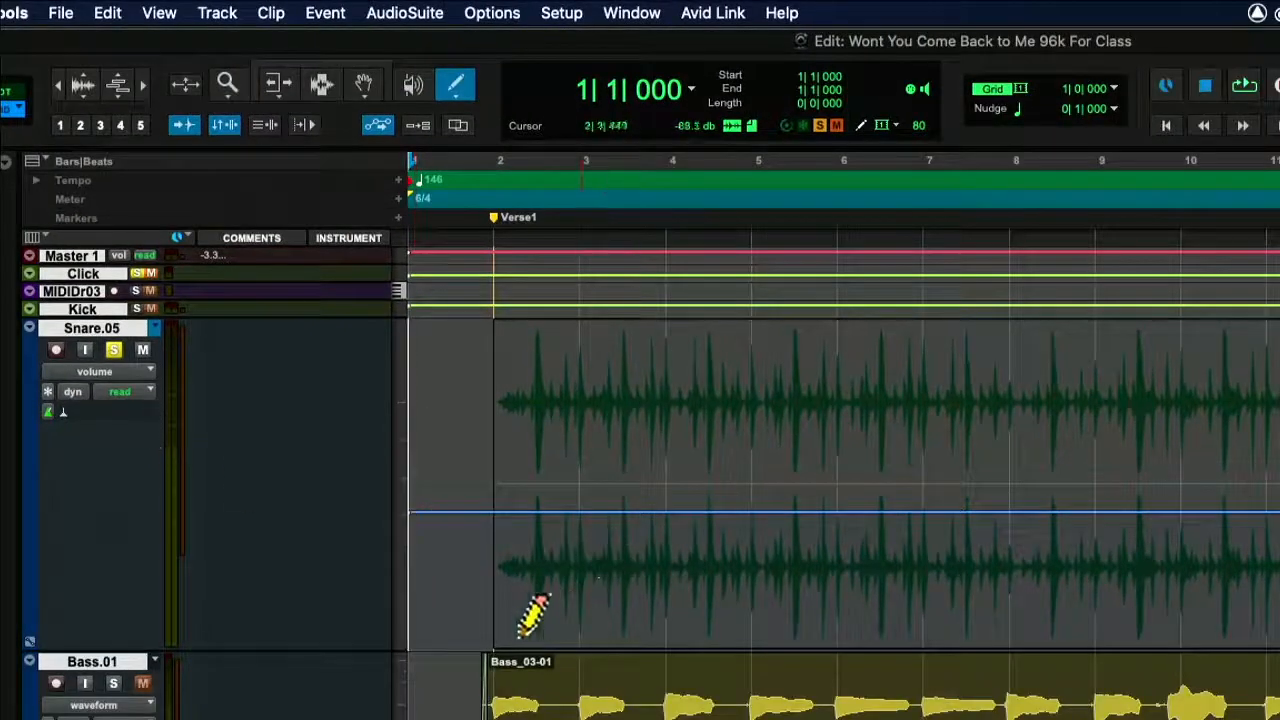
{"action": "left_click_drag", "start_coordinate": [486, 643], "coordinate": [610, 570]}
{"action": "left_click_drag", "start_coordinate": [749, 517], "coordinate": [782, 514]}
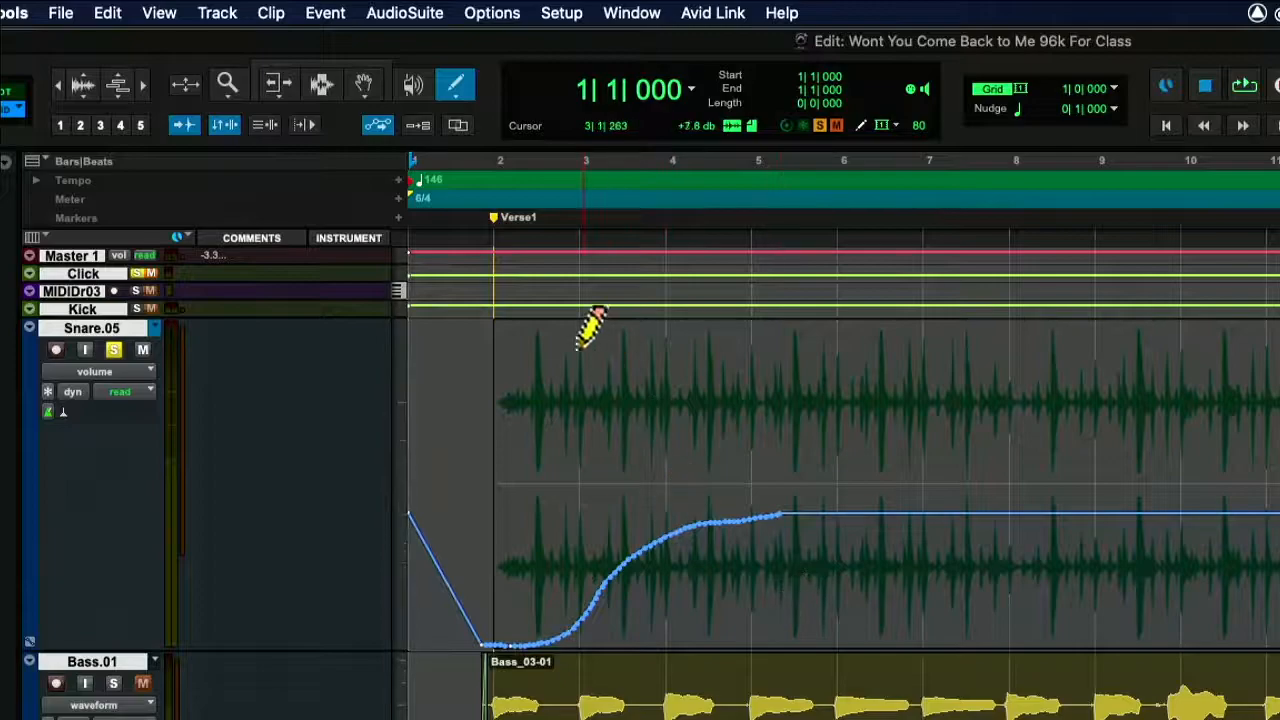
Play the freehand snare fade-in from the Verse1 marker.
{"action": "left_click", "coordinate": [494, 220]}
{"action": "key", "text": "space"}
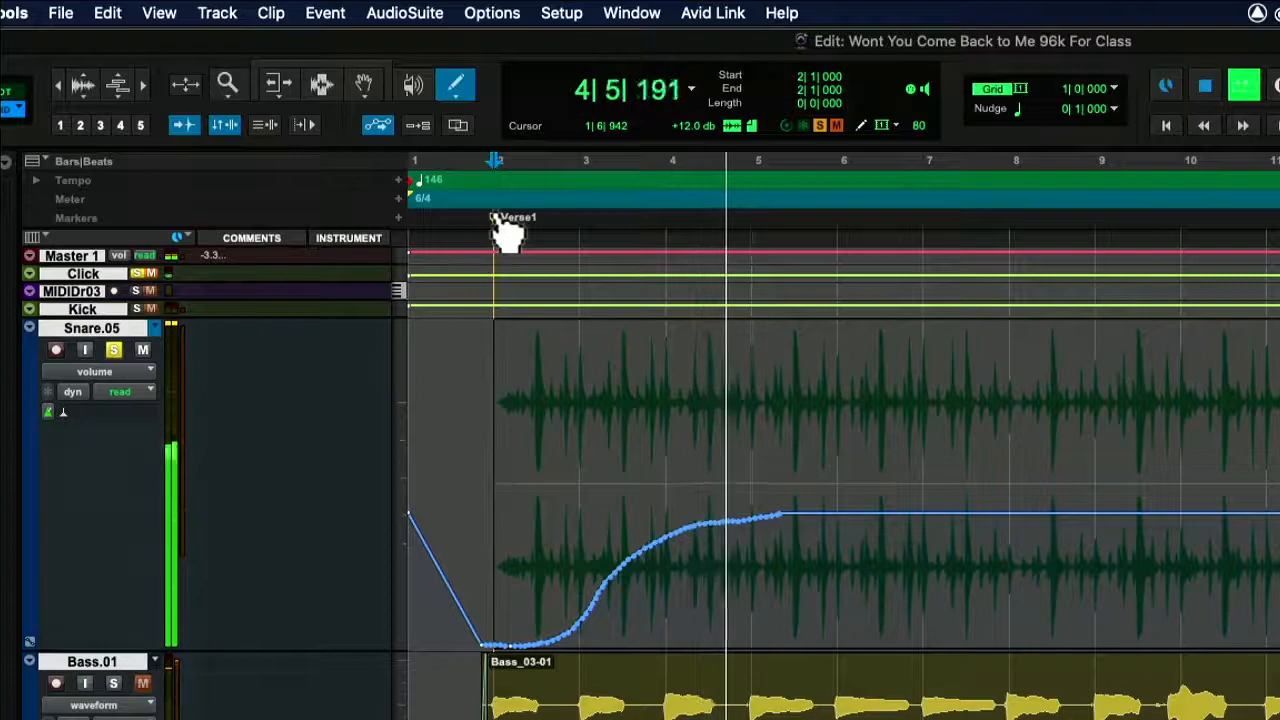
{"action": "key", "text": "space"}
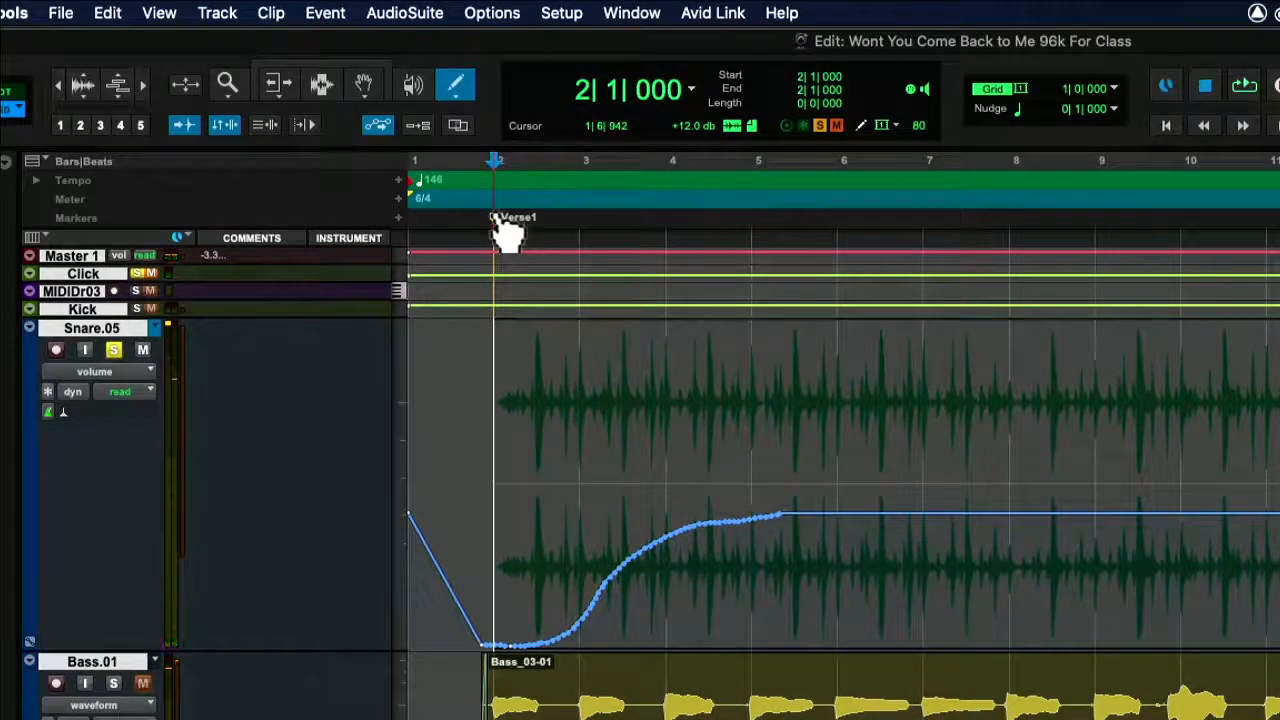
Set the Pencil tool to Line and delete the freehand volume automation across bar 1 to bar 6.
{"action": "left_click", "coordinate": [458, 98]}
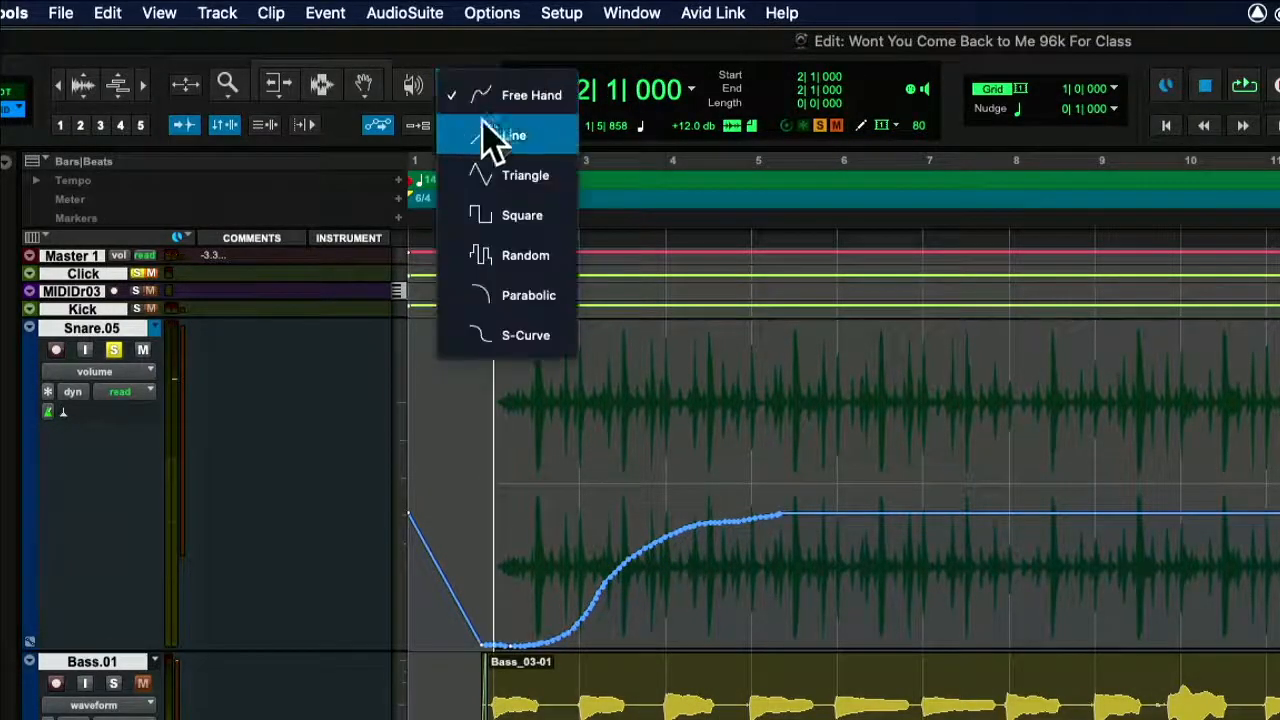
{"action": "left_click", "coordinate": [549, 140]}
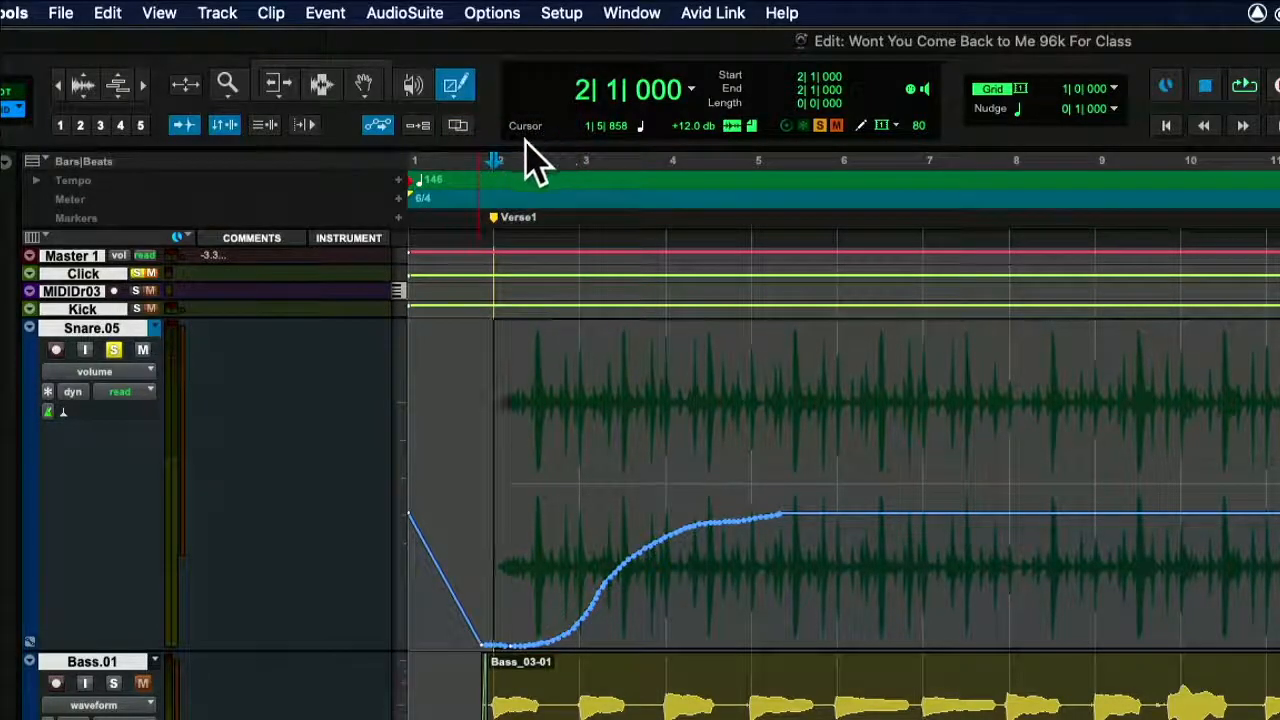
{"action": "left_click", "coordinate": [322, 85]}
{"action": "mouse_move", "coordinate": [465, 600]}
{"action": "left_mouse_down"}
{"action": "mouse_move", "coordinate": [606, 629]}
{"action": "mouse_move", "coordinate": [820, 630]}
{"action": "left_mouse_up"}
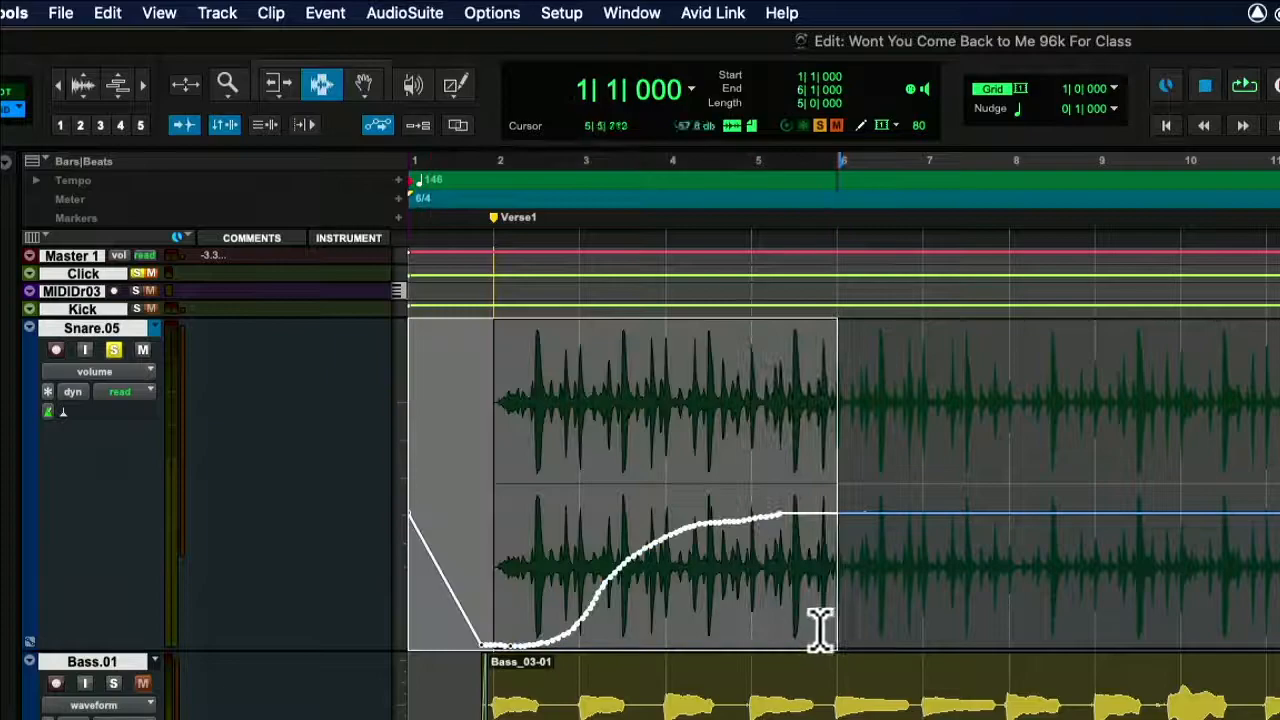
{"action": "key", "text": "Delete"}
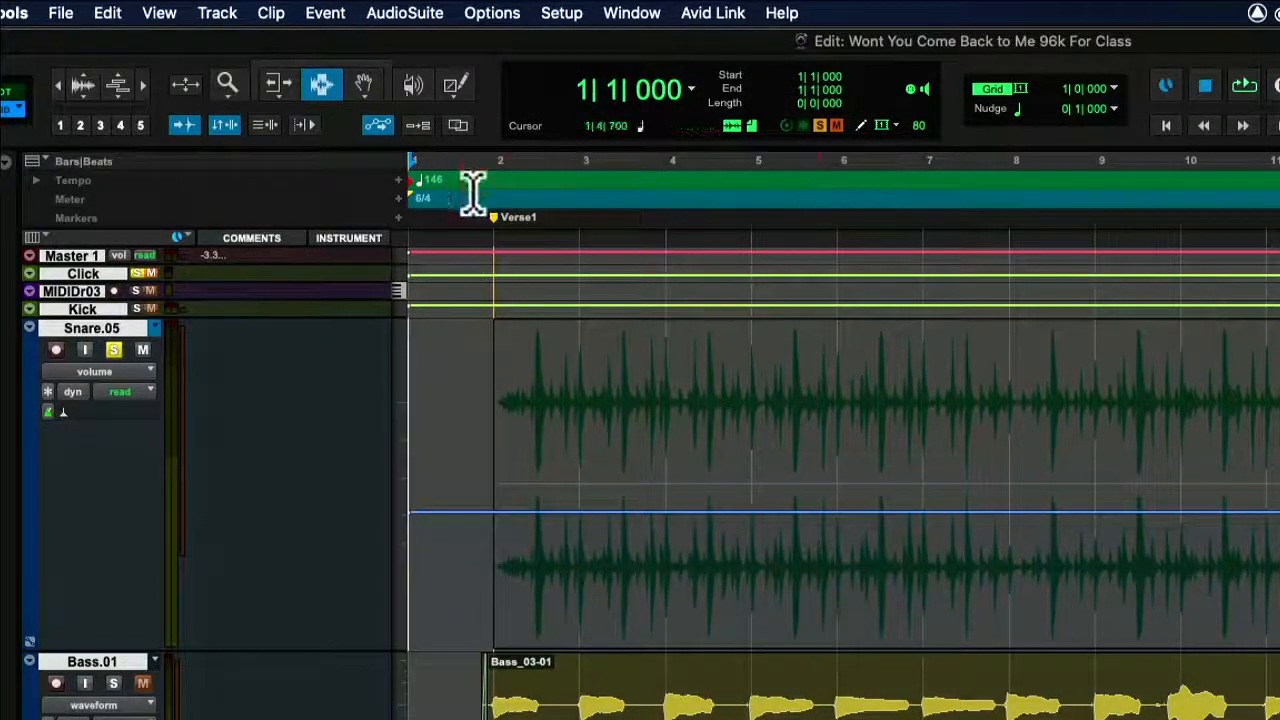
Draw a straight volume fade-in on the snare track from bar 2 to about bar 4 and play it back.
{"action": "left_click", "coordinate": [458, 87]}
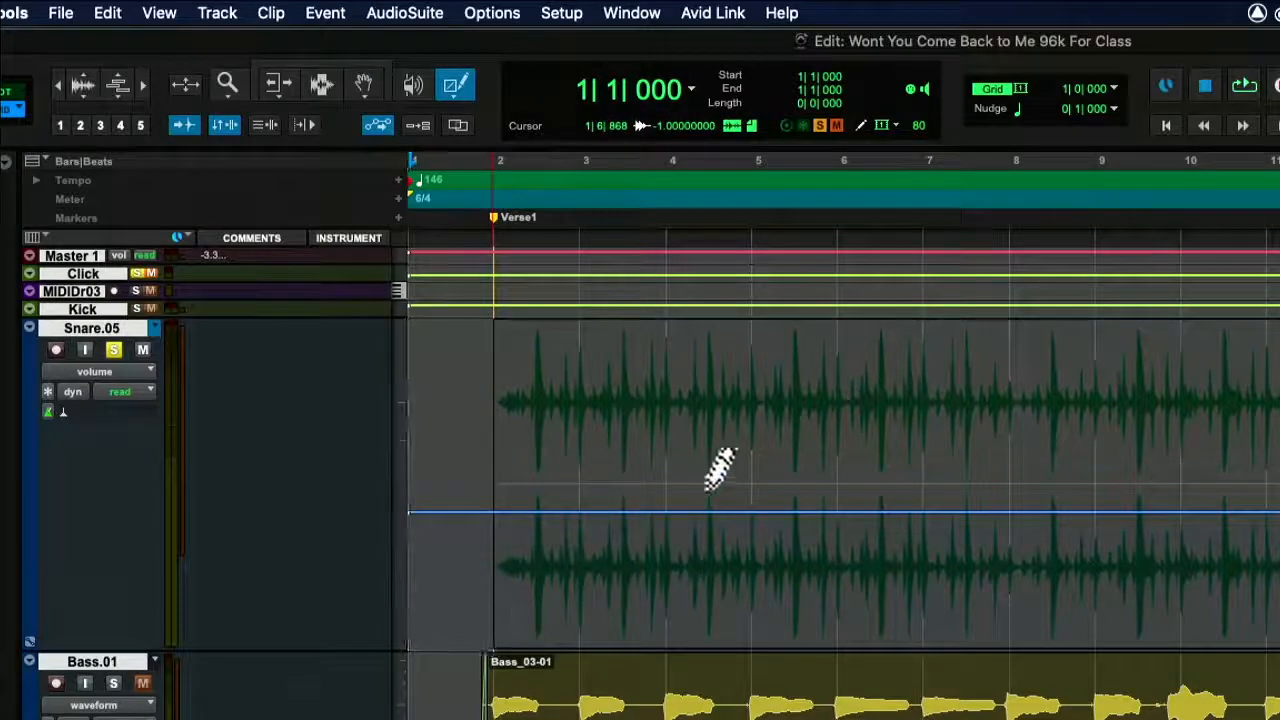
{"action": "mouse_move", "coordinate": [485, 632]}
{"action": "left_mouse_down"}
{"action": "mouse_move", "coordinate": [617, 520]}
{"action": "mouse_move", "coordinate": [668, 509]}
{"action": "left_mouse_up"}
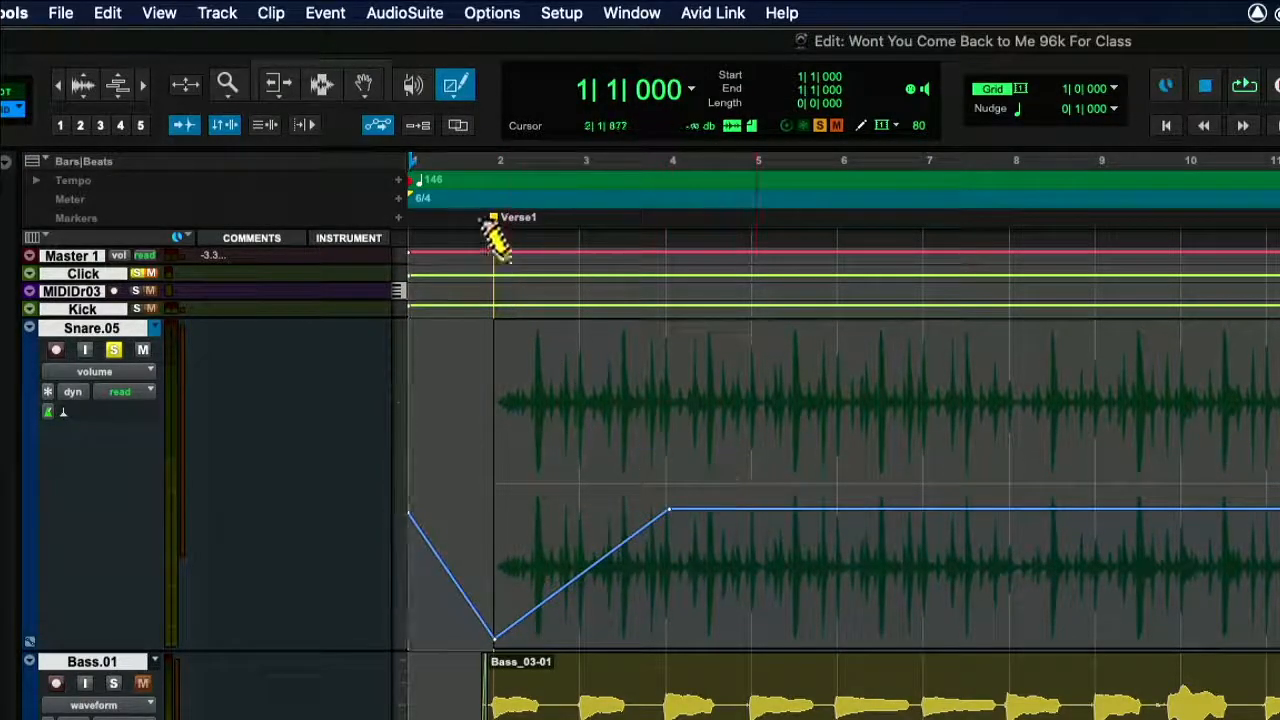
{"action": "key", "text": "space"}
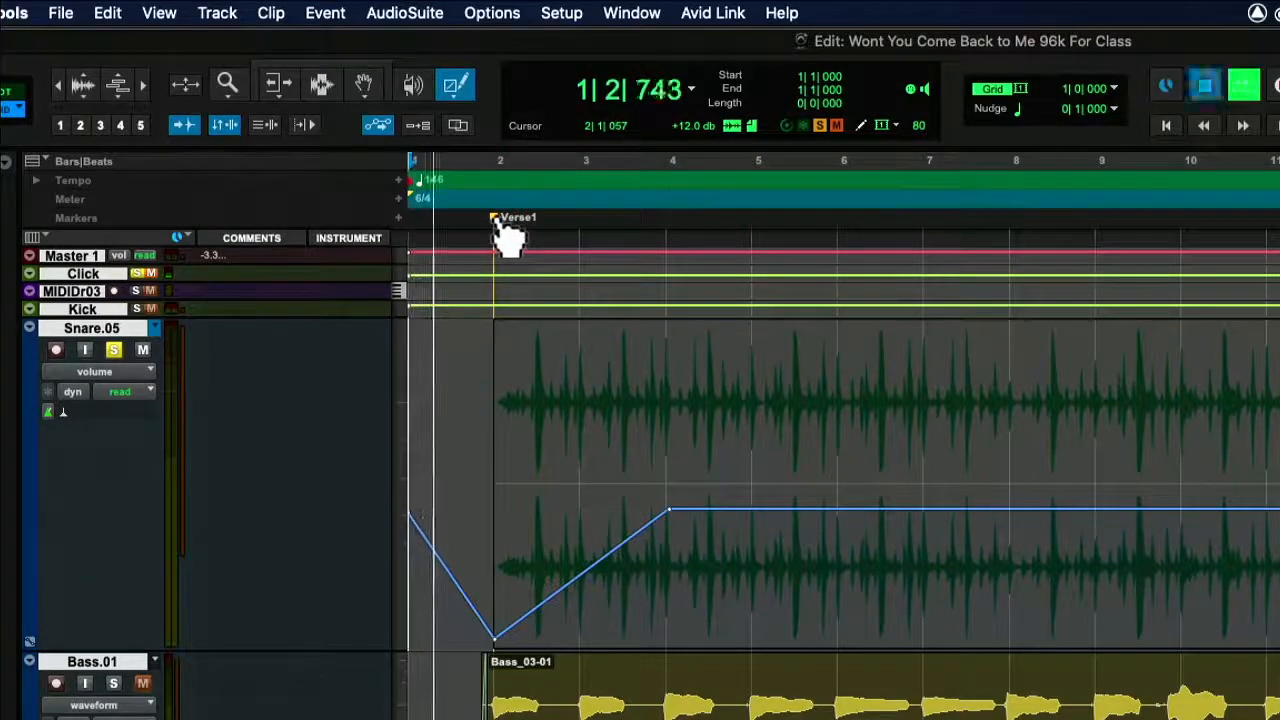
{"action": "key", "text": "space"}
{"action": "key", "text": "space"}
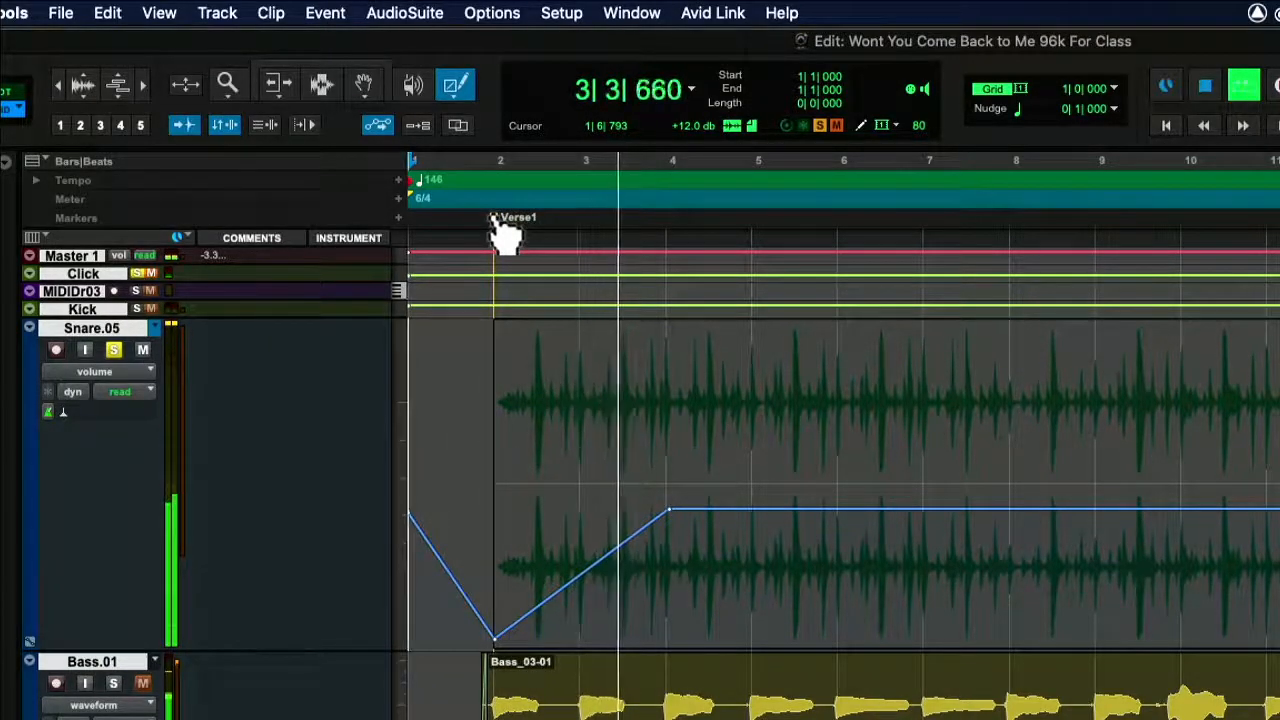
{"action": "key", "text": "space"}
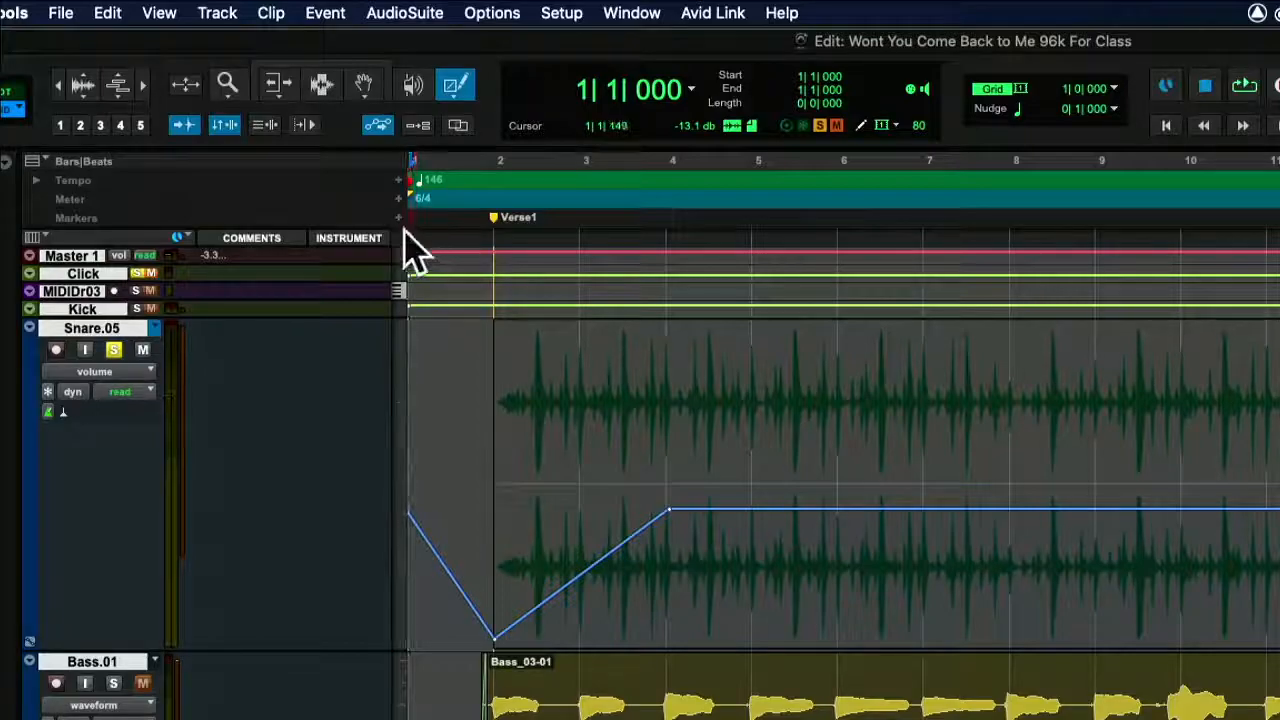
Draw a full-range triangle pattern with the Triangle pencil on the snare's pan left automation, from bar 2 to about bar 7.
{"action": "left_click", "coordinate": [455, 90]}
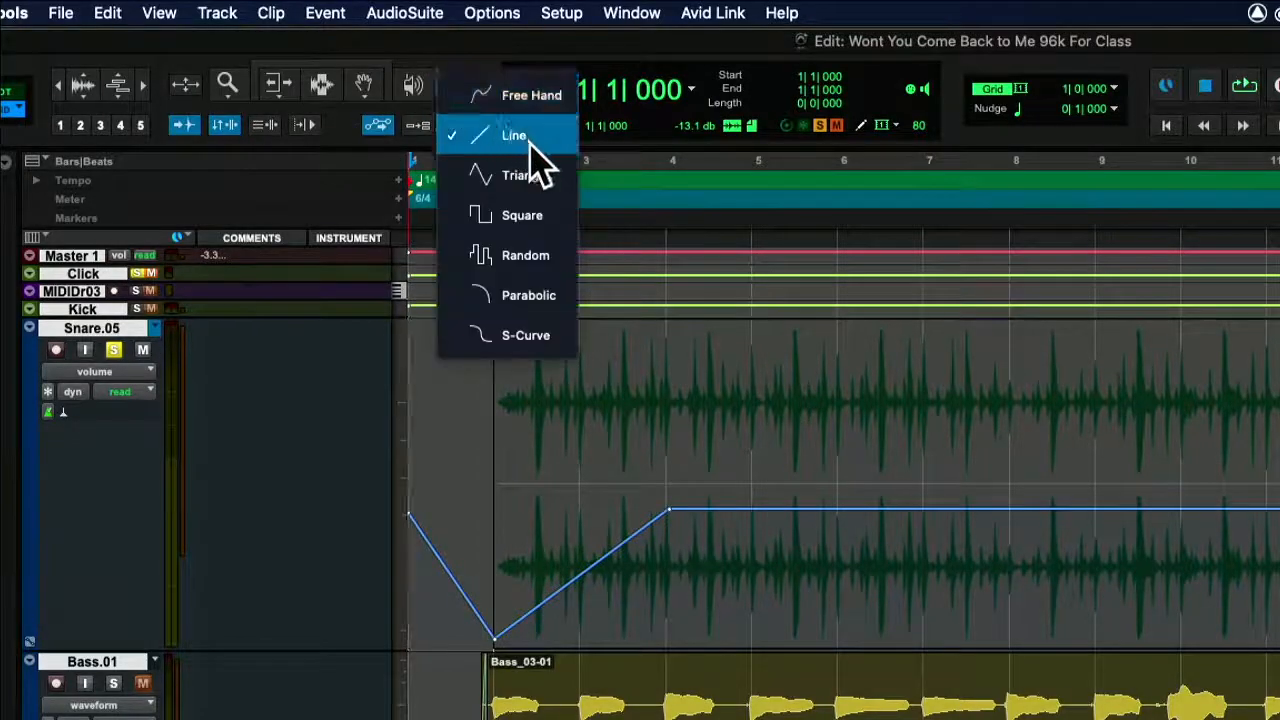
{"action": "left_click", "coordinate": [545, 174]}
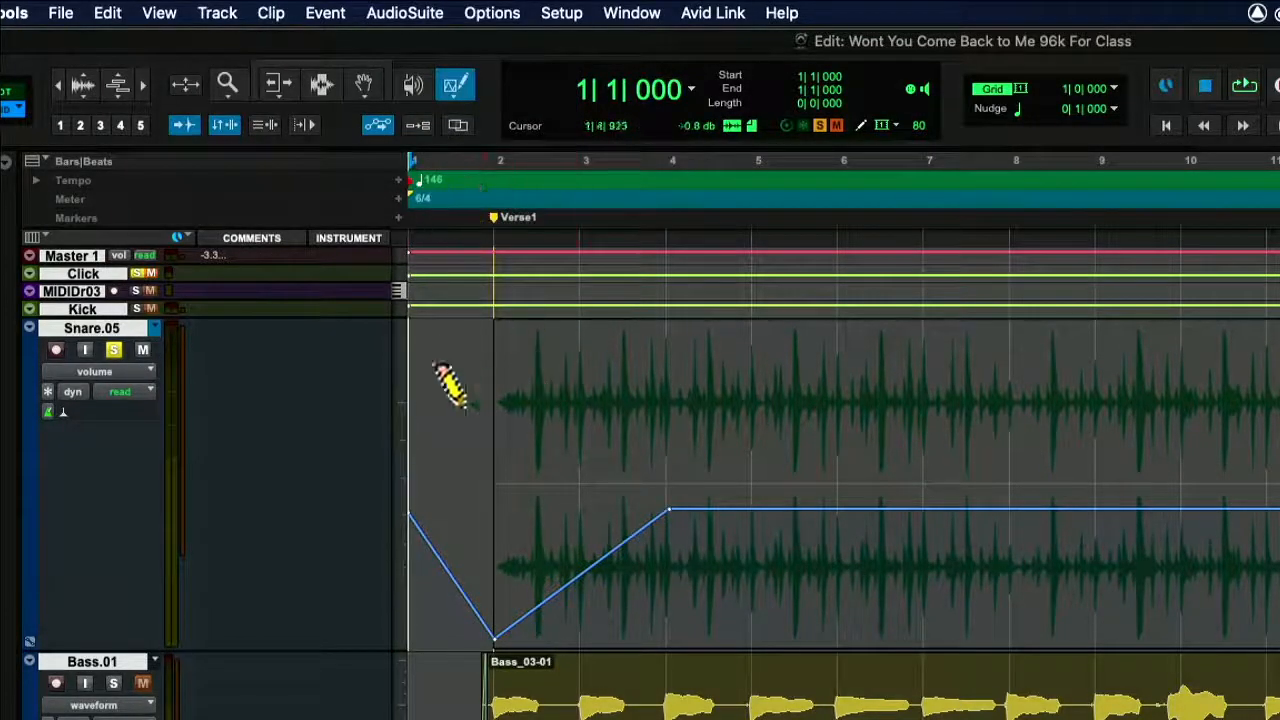
{"action": "left_click", "coordinate": [472, 104]}
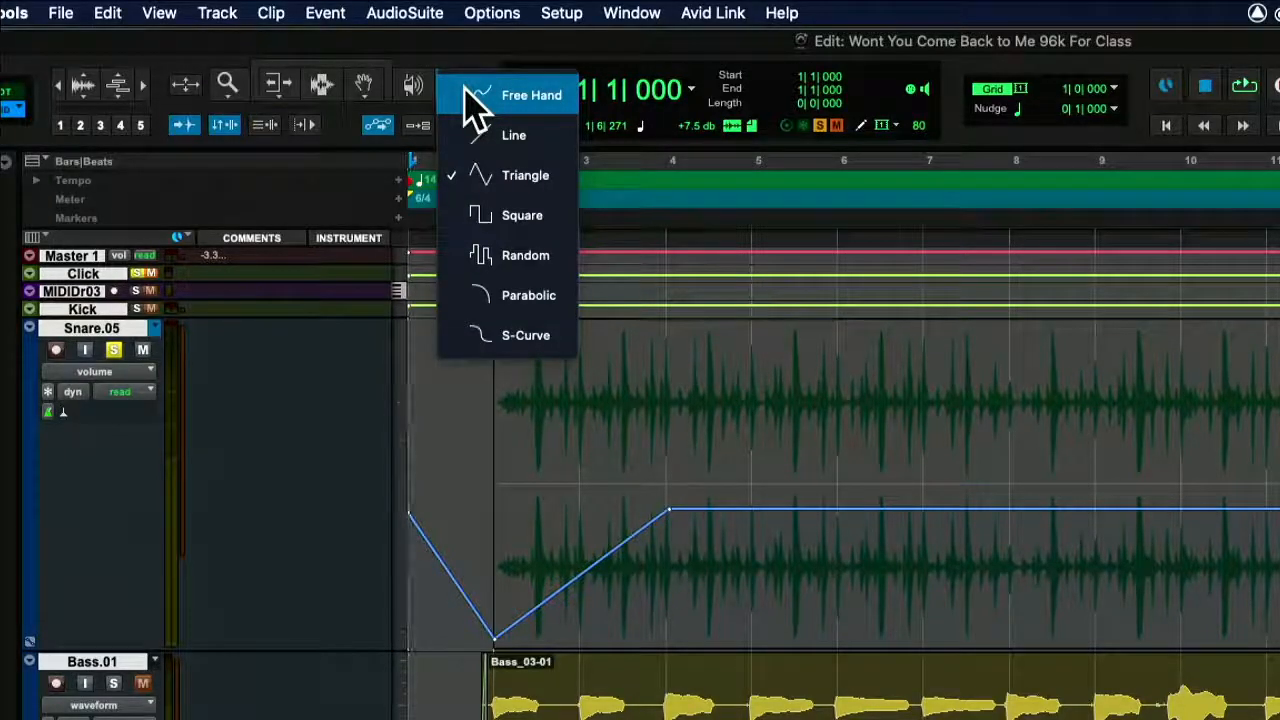
{"action": "left_click", "coordinate": [472, 104]}
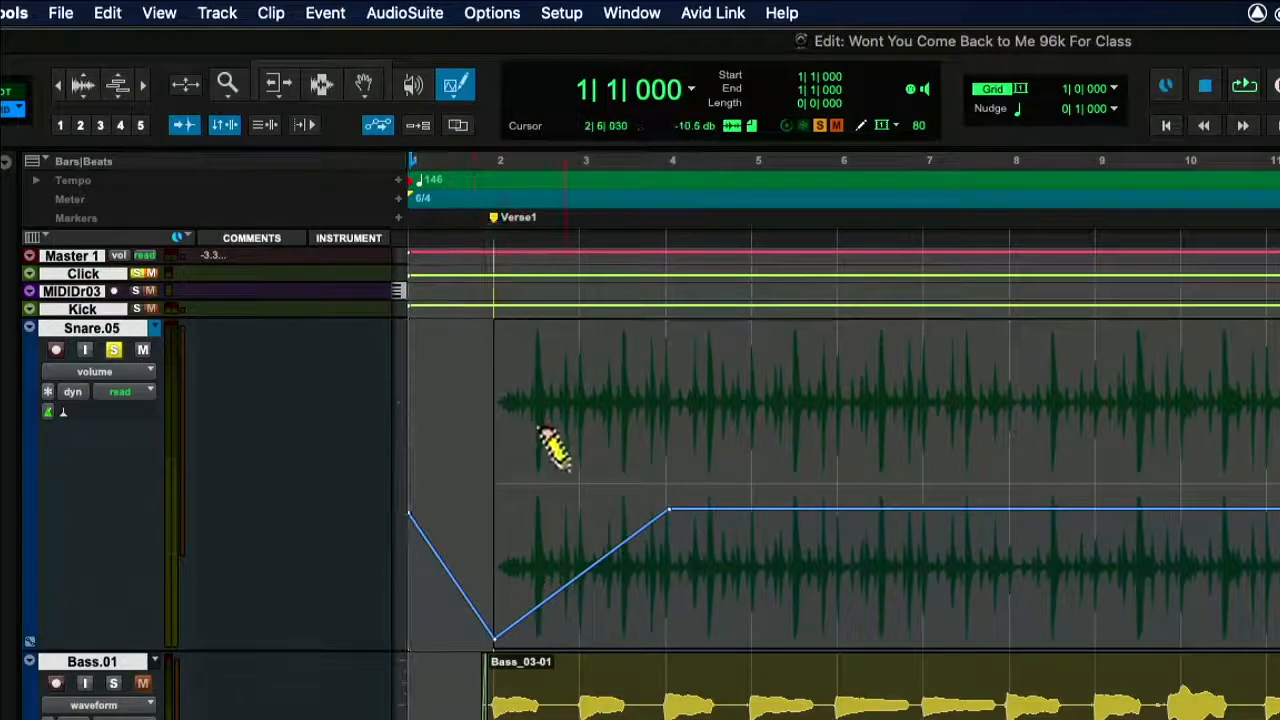
{"action": "left_click", "coordinate": [145, 372]}
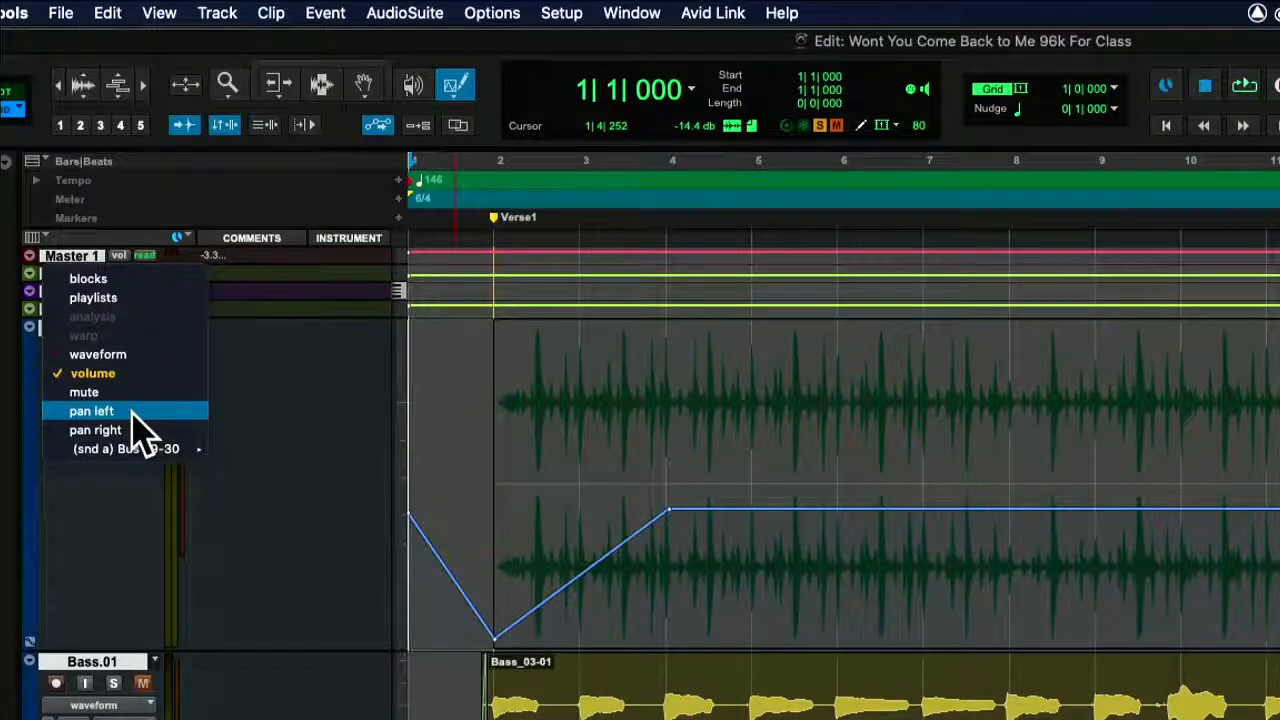
{"action": "left_click", "coordinate": [131, 412]}
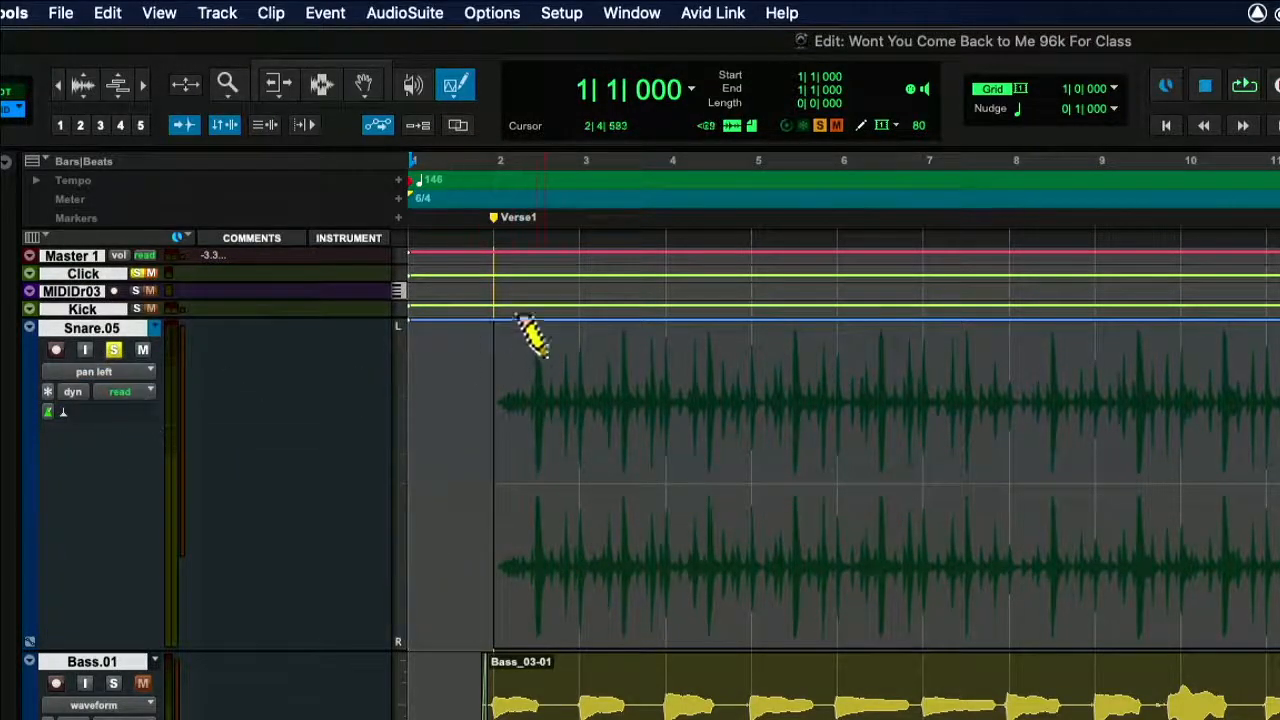
{"action": "mouse_move", "coordinate": [548, 291]}
{"action": "left_mouse_down"}
{"action": "mouse_move", "coordinate": [851, 300]}
{"action": "mouse_move", "coordinate": [871, 320]}
{"action": "mouse_move", "coordinate": [863, 398]}
{"action": "mouse_move", "coordinate": [882, 690]}
{"action": "mouse_move", "coordinate": [906, 692]}
{"action": "left_mouse_up"}
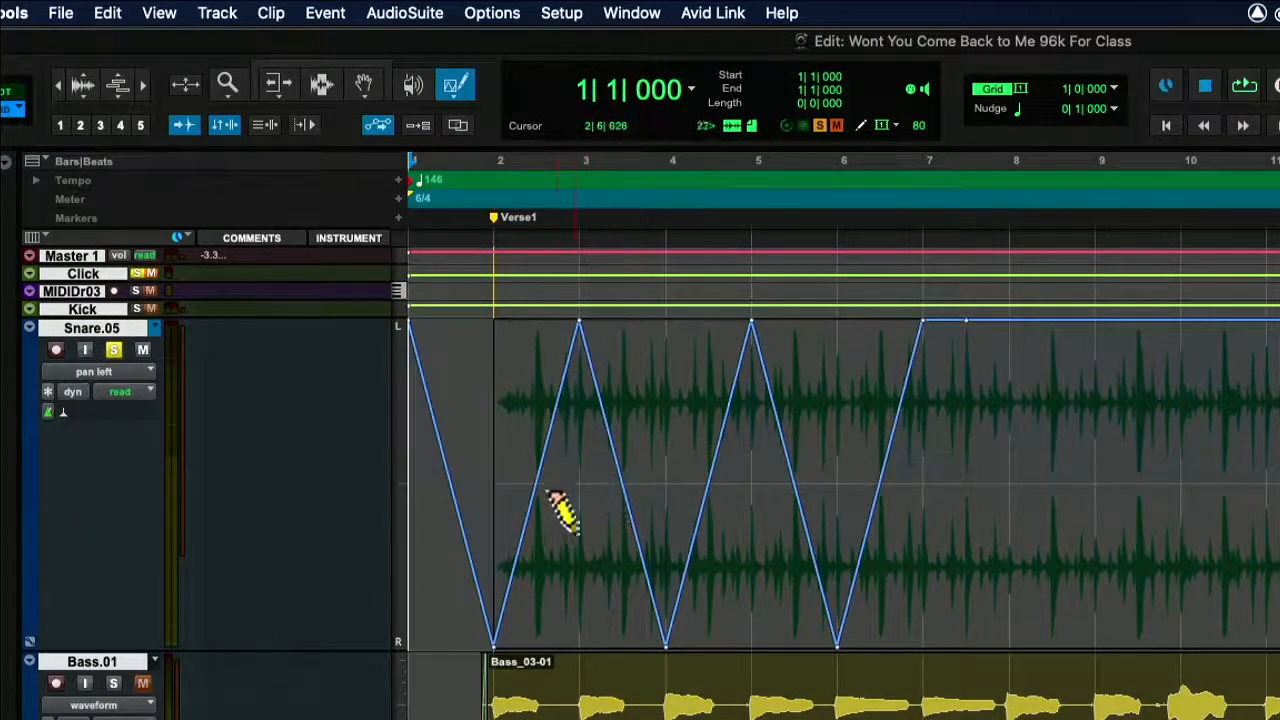
Draw an opposing triangle pattern on the snare's pan right automation from bar 2 to about bar 6 and play it back.
{"action": "left_click", "coordinate": [124, 379]}
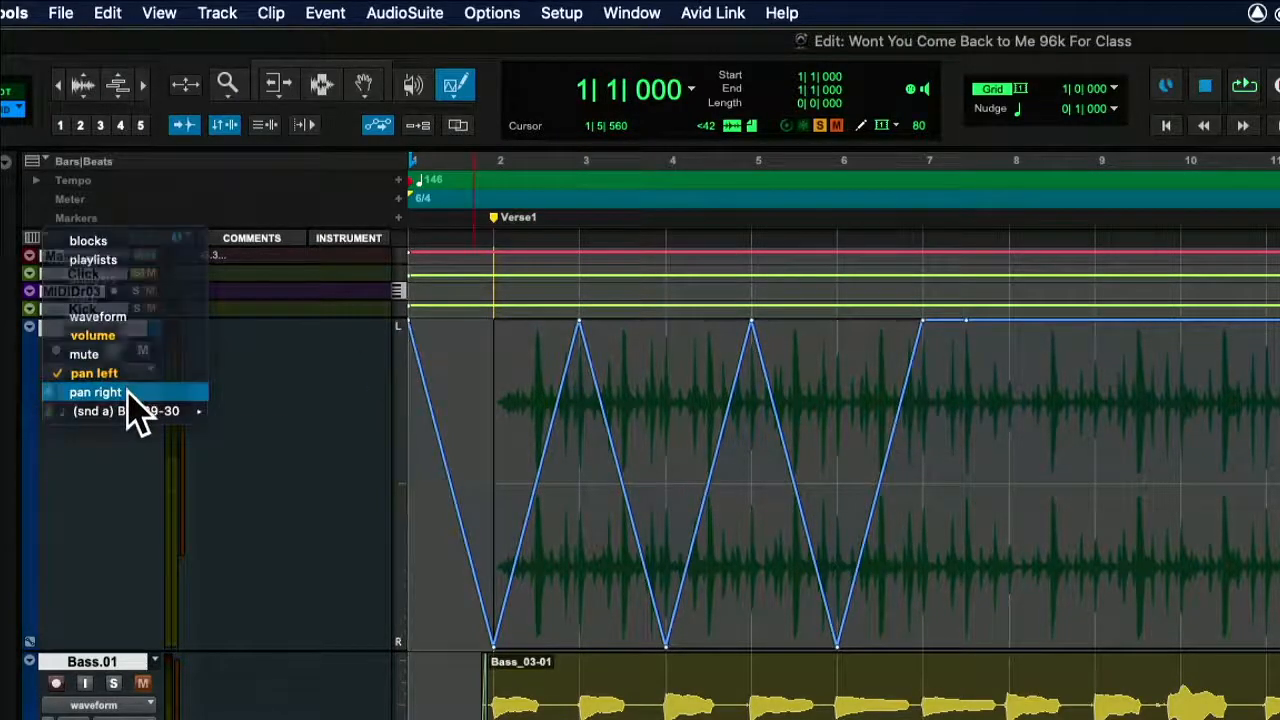
{"action": "left_click", "coordinate": [126, 392]}
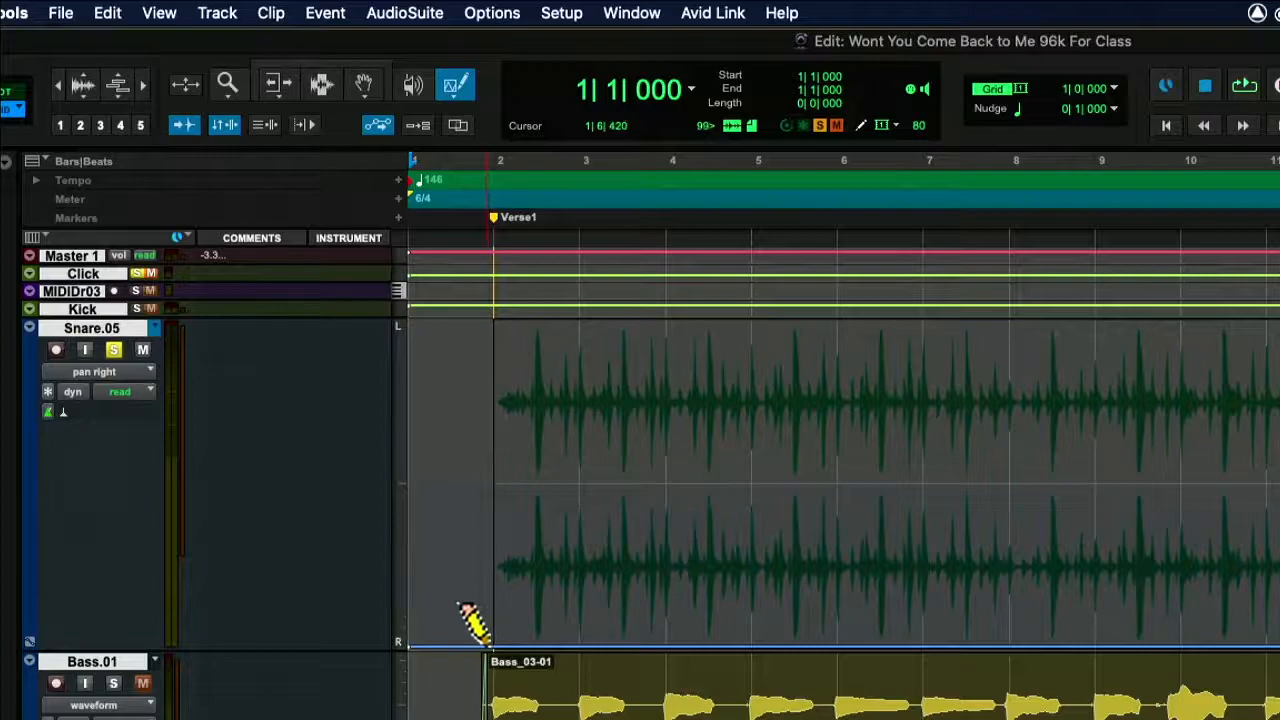
{"action": "mouse_move", "coordinate": [488, 640]}
{"action": "left_mouse_down"}
{"action": "mouse_move", "coordinate": [909, 629]}
{"action": "mouse_move", "coordinate": [822, 314]}
{"action": "mouse_move", "coordinate": [826, 249]}
{"action": "mouse_move", "coordinate": [790, 265]}
{"action": "left_mouse_up"}
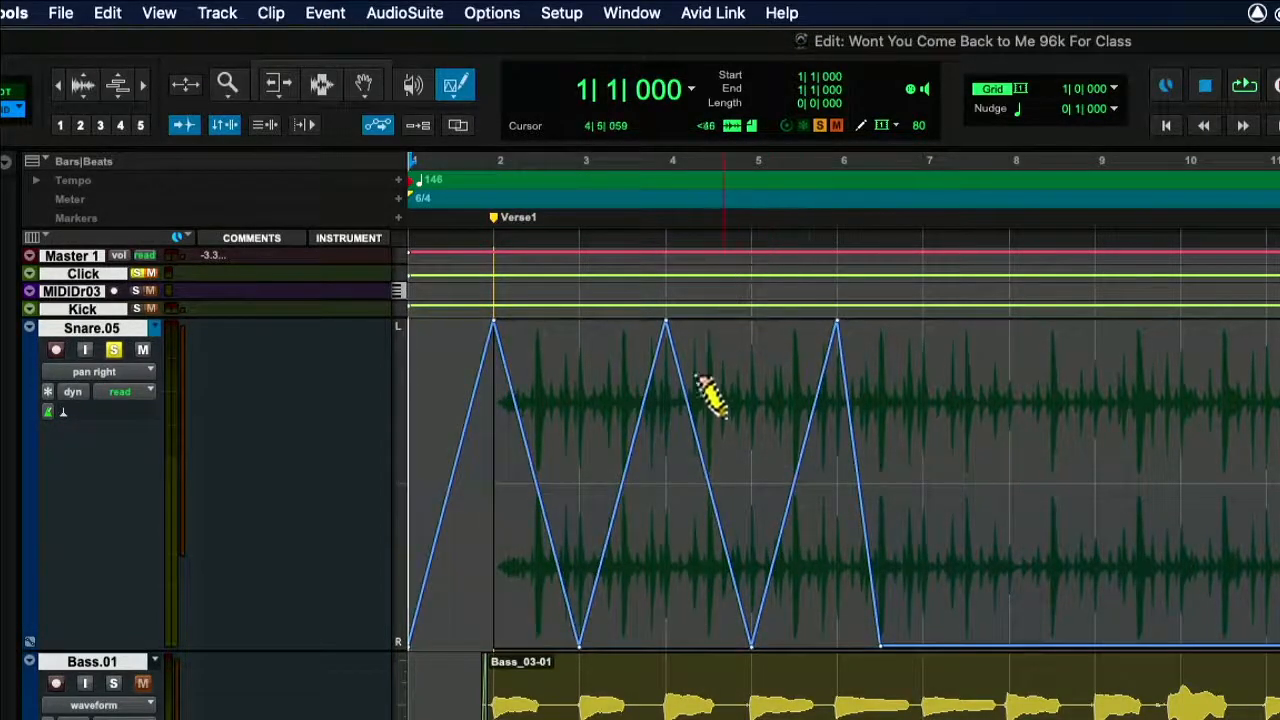
{"action": "key", "text": "space"}
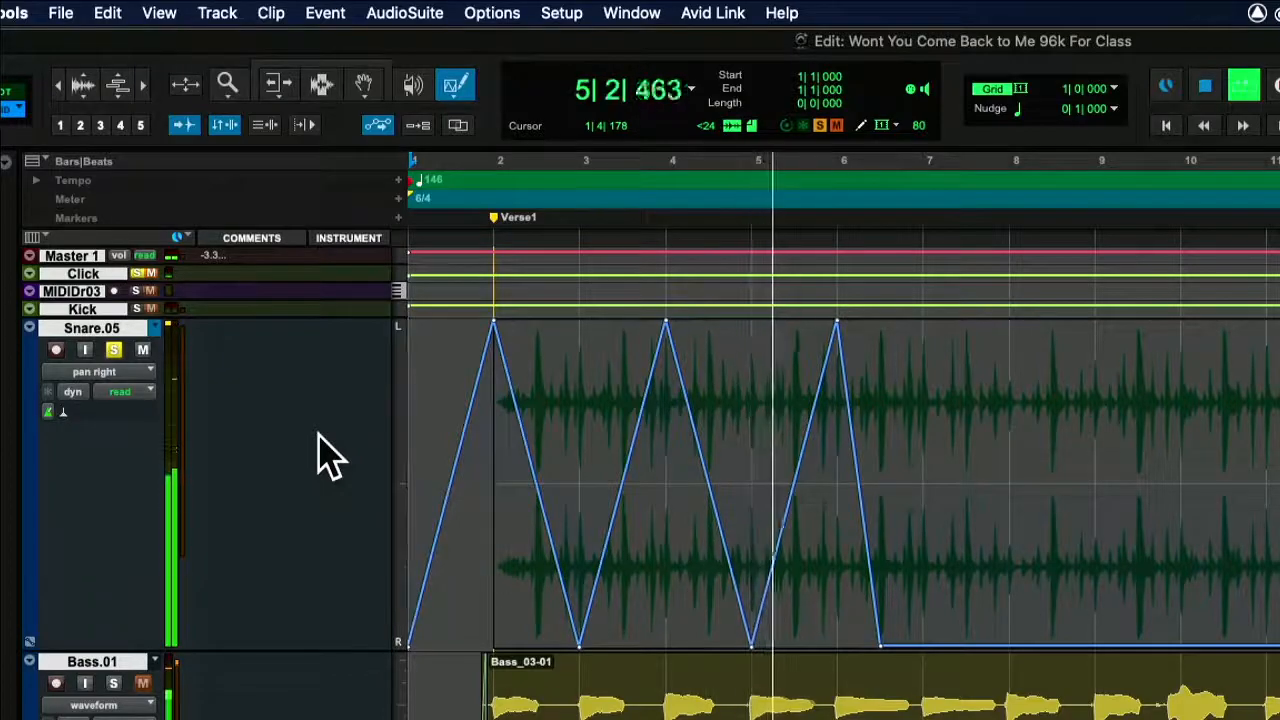
{"action": "key", "text": "space"}
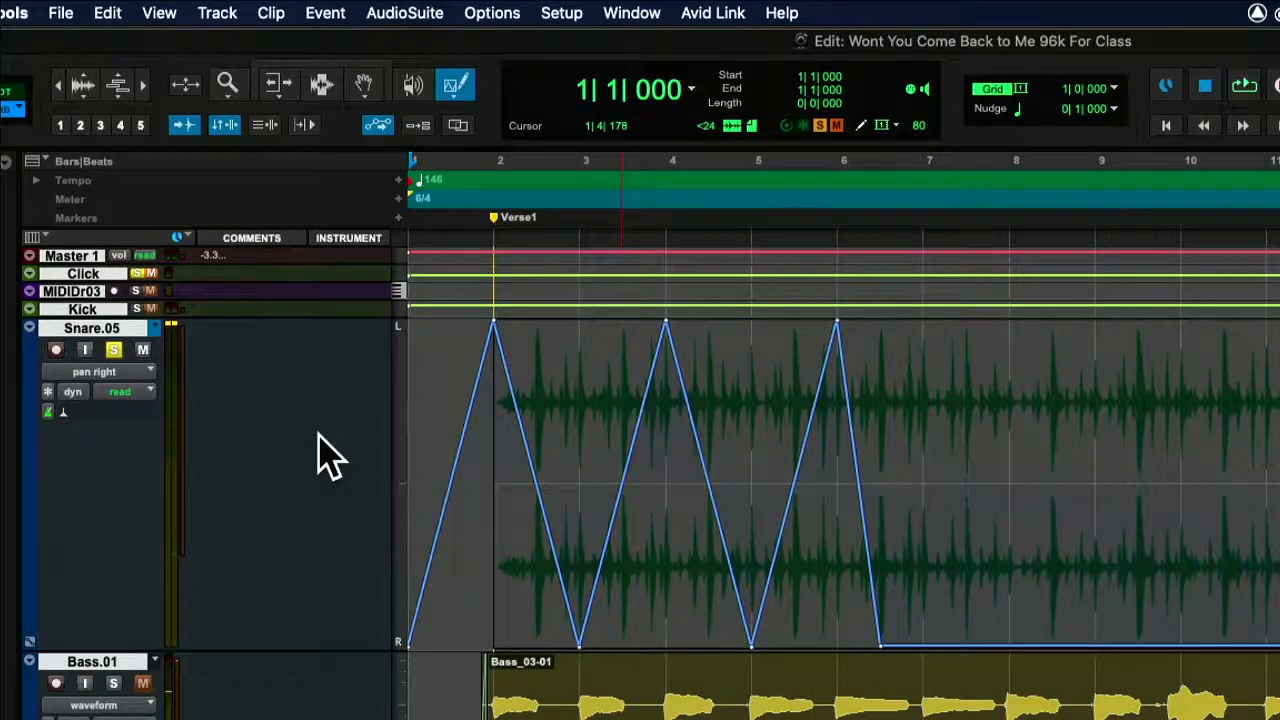
Compare the snare track's pan left and pan right automation views, ending on pan left.
{"action": "left_click", "coordinate": [120, 371]}
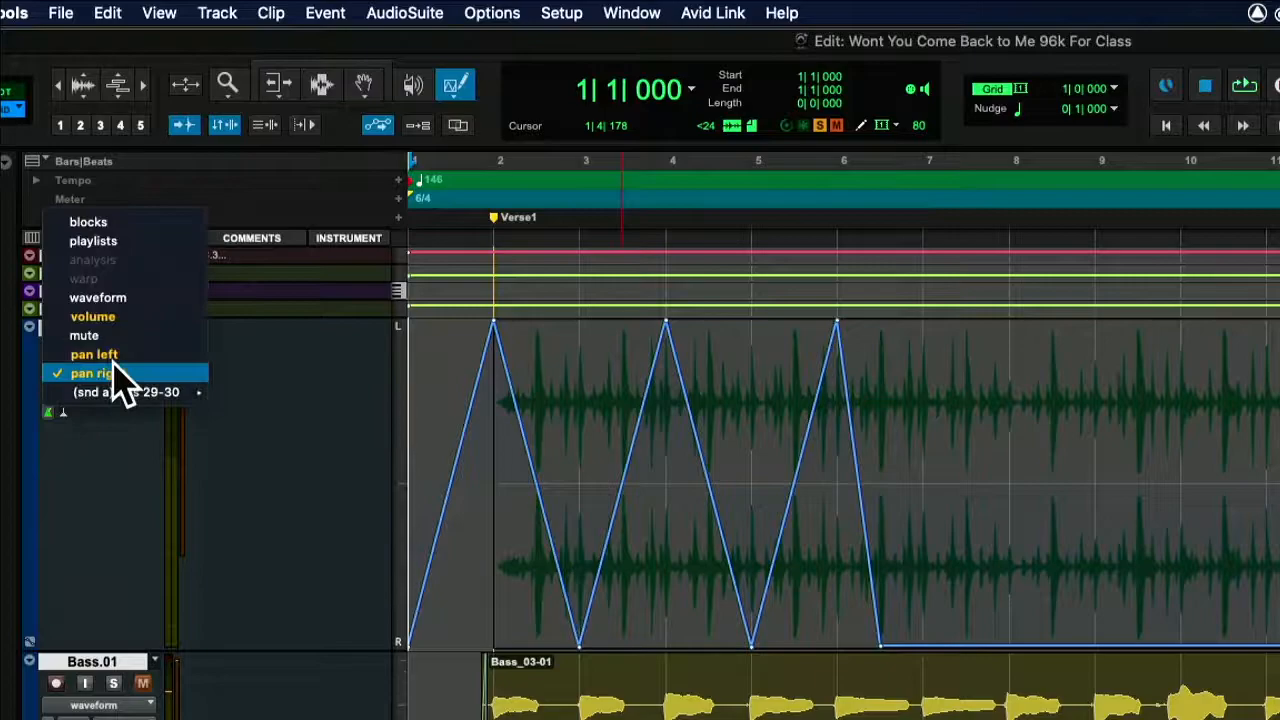
{"action": "left_click", "coordinate": [120, 352]}
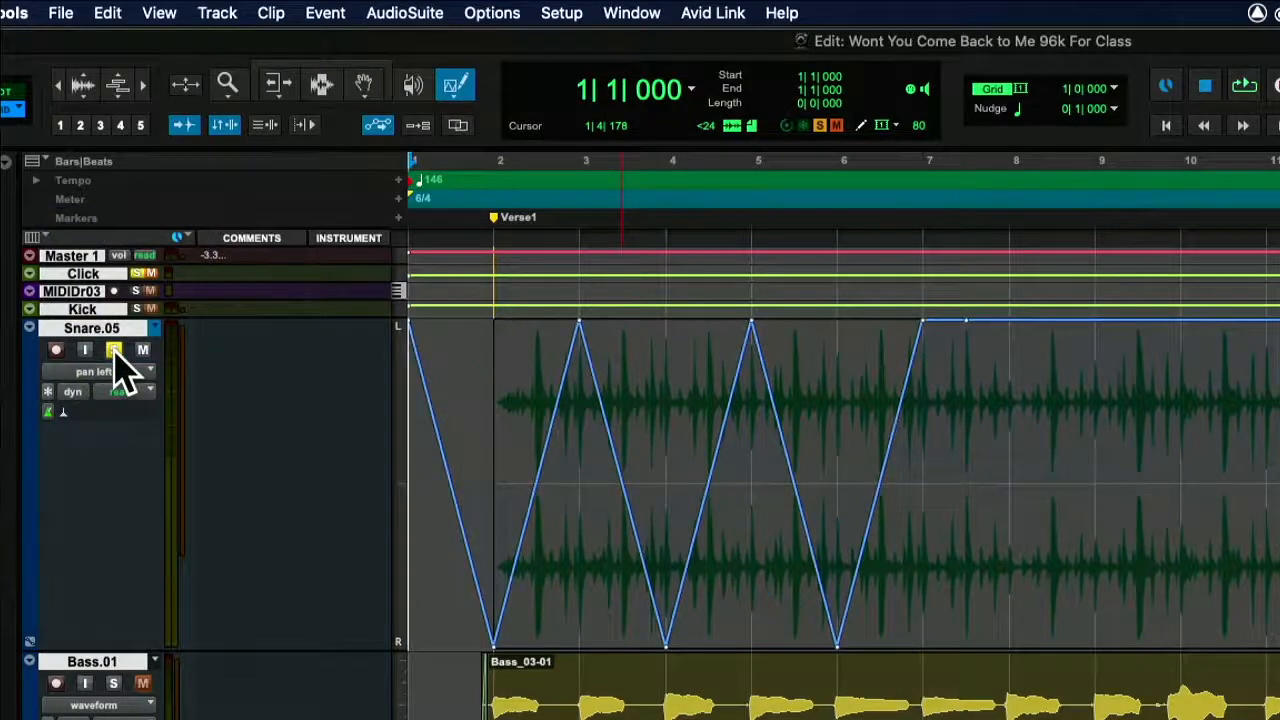
{"action": "left_click", "coordinate": [112, 371]}
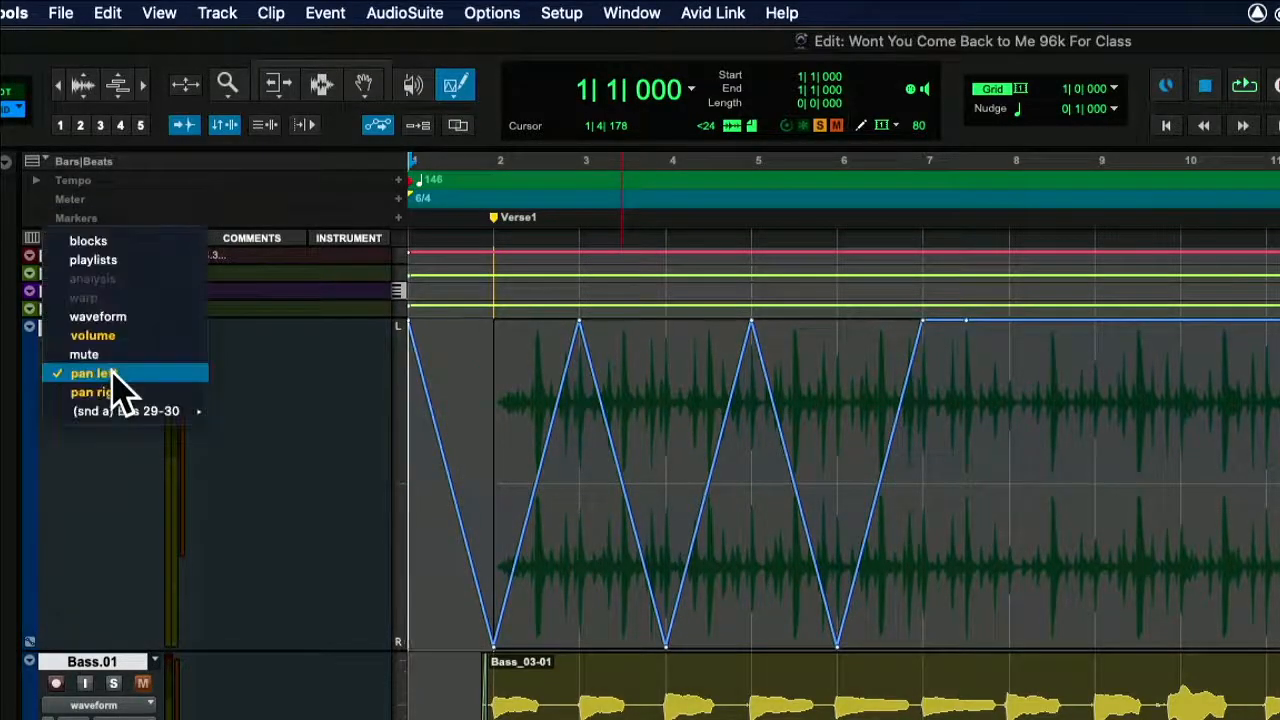
{"action": "left_click", "coordinate": [109, 393]}
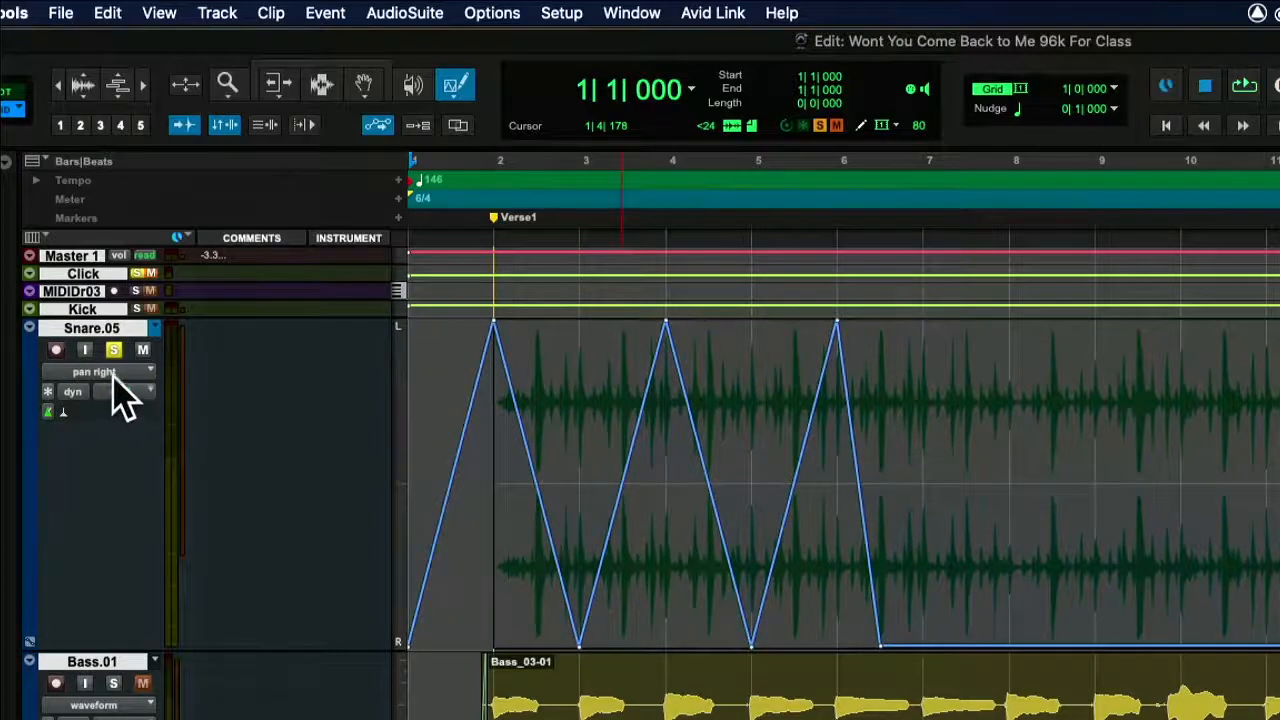
{"action": "left_click", "coordinate": [115, 385]}
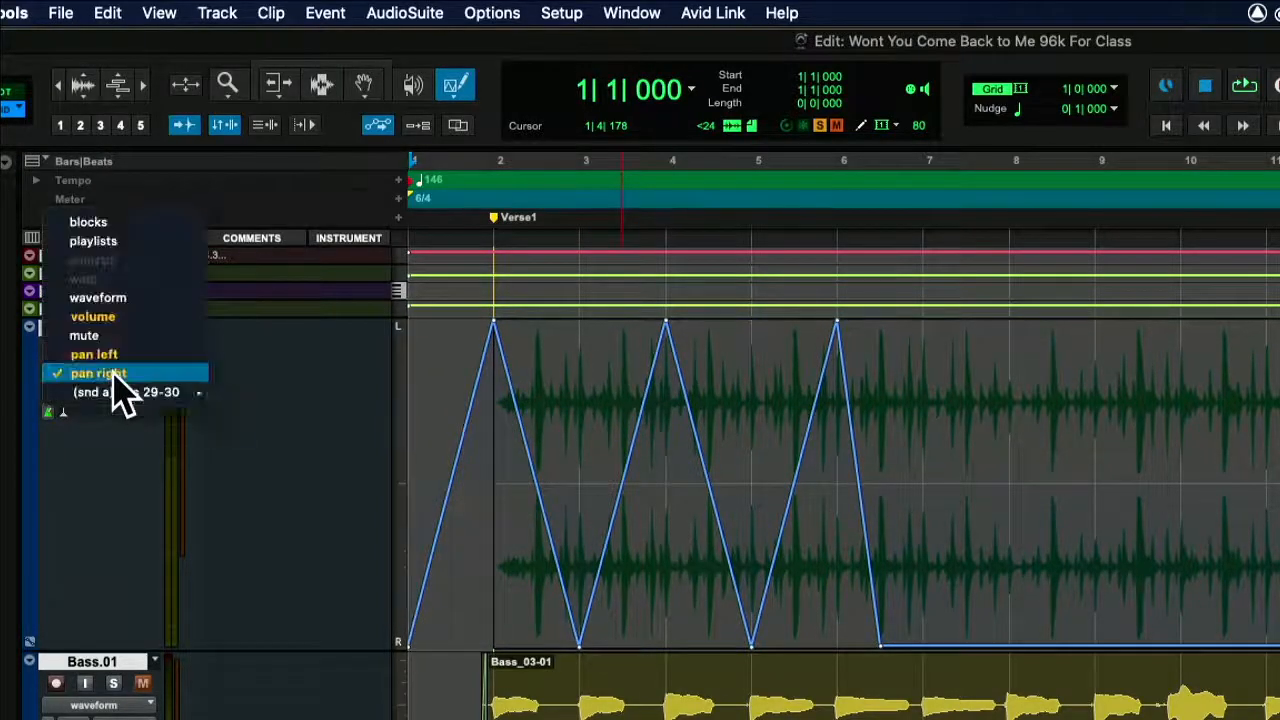
{"action": "left_click", "coordinate": [120, 375]}
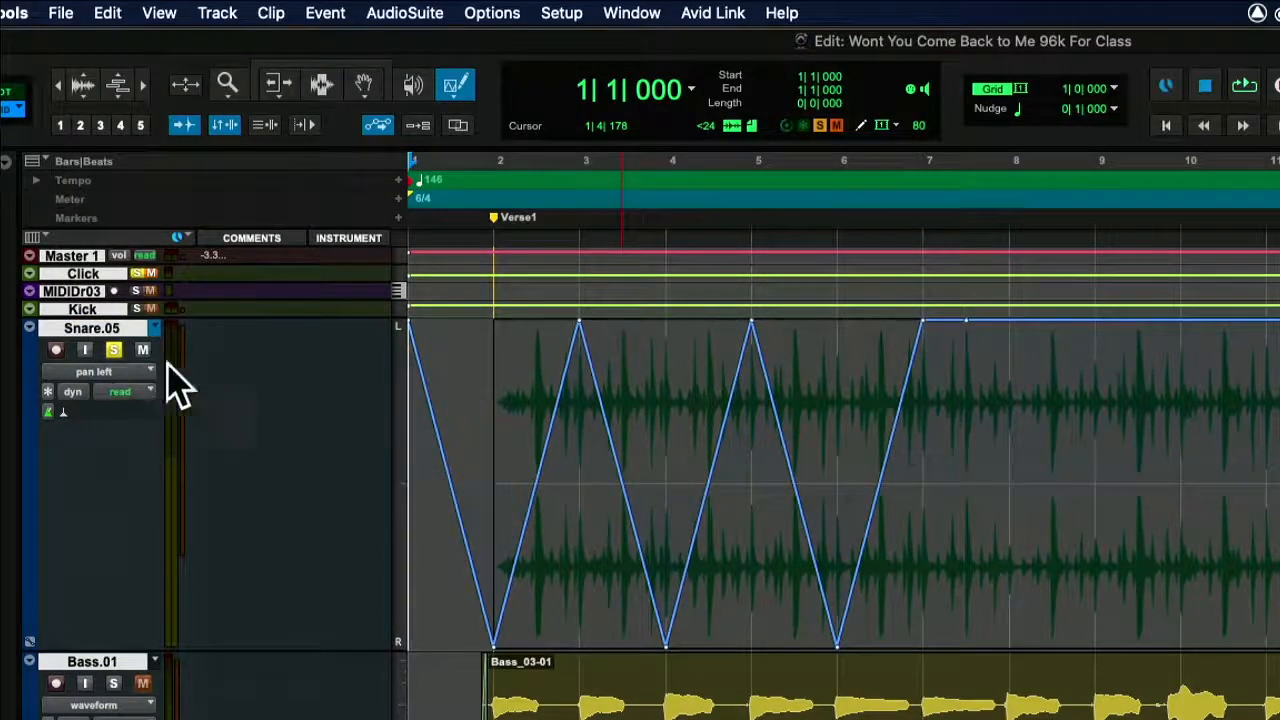
Cut the pan left automation from bar 2 to bar 7, paste it at bar 3, and play the result.
{"action": "left_click", "coordinate": [321, 84]}
{"action": "left_click_drag", "start_coordinate": [487, 490], "coordinate": [900, 520]}
{"action": "key", "text": "Delete"}
{"action": "left_click", "coordinate": [577, 362]}
{"action": "key", "text": "super+v"}
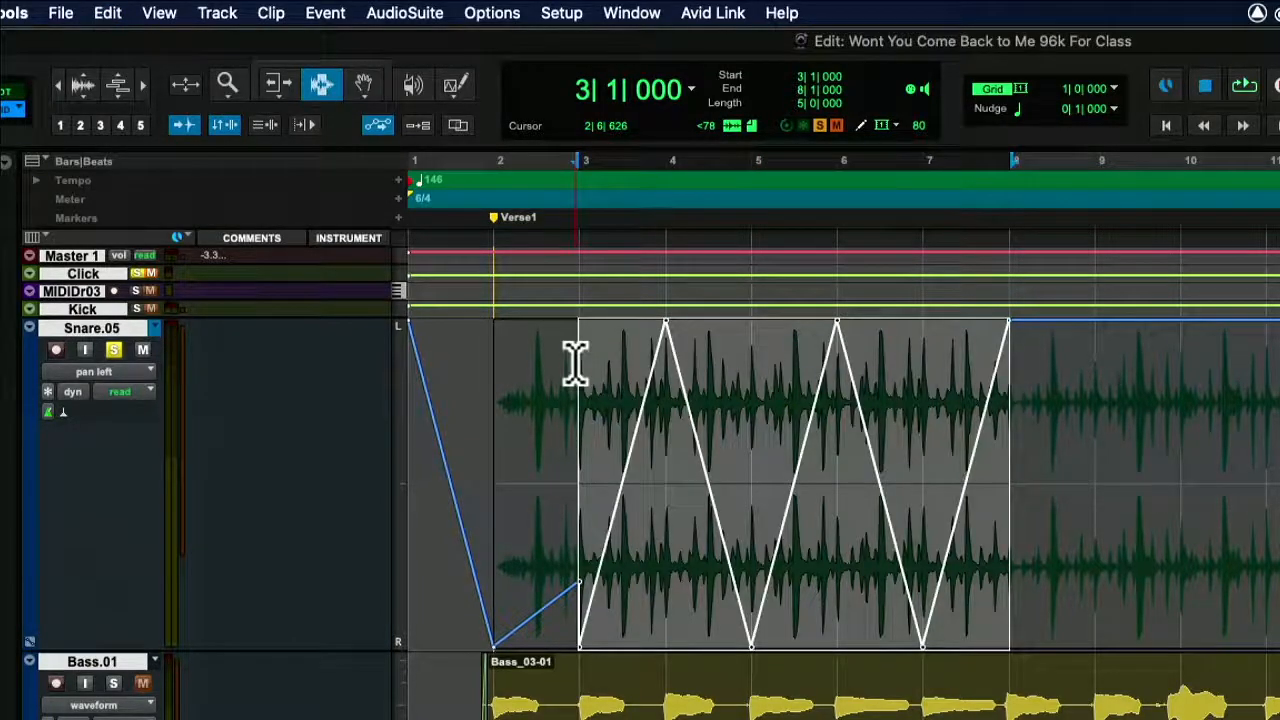
{"action": "key", "text": "space"}
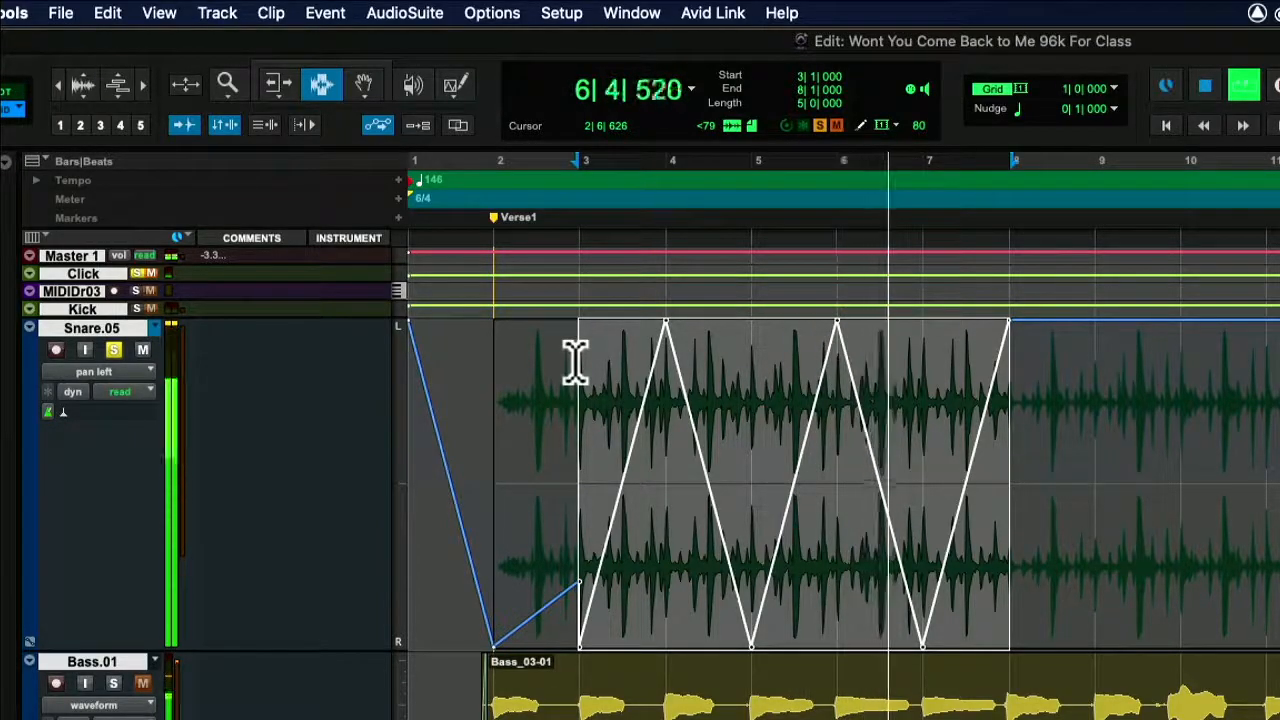
{"action": "key", "text": "space"}
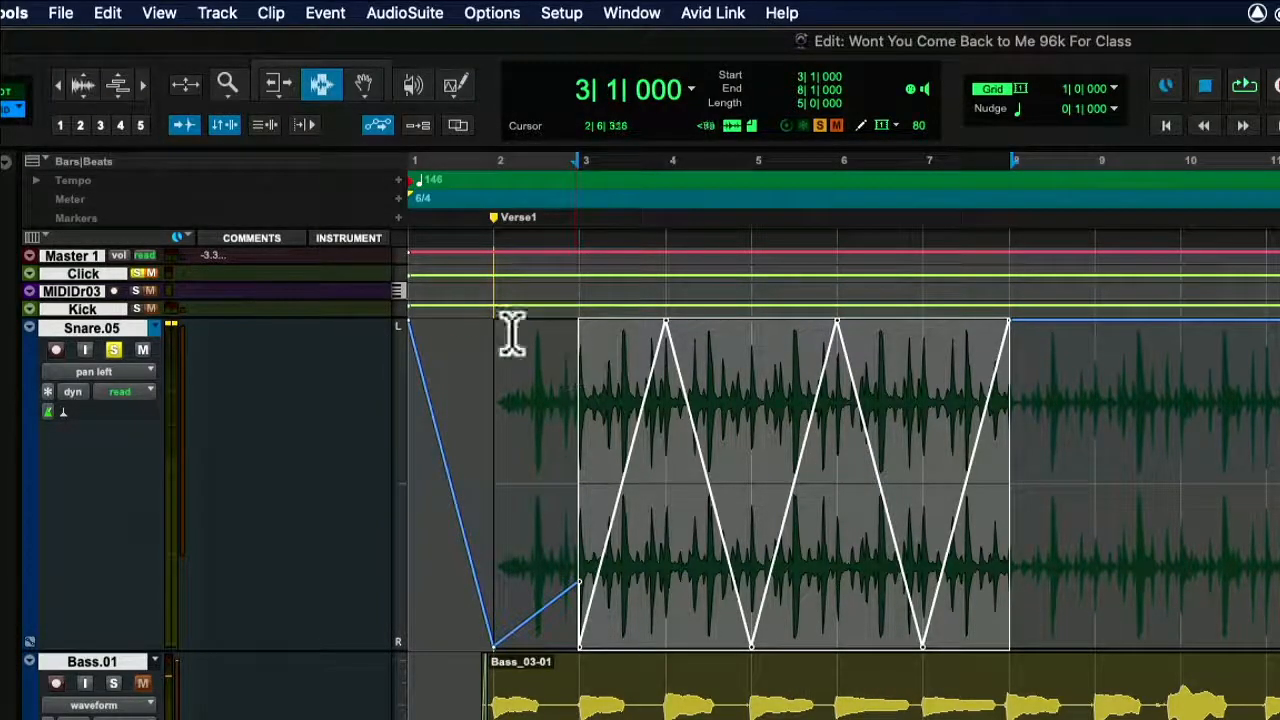
Draw a full-range Square pencil pattern on the snare's pan left automation from bar 3 to bar 8, and undo the redraw from bar 2.
{"action": "left_click", "coordinate": [455, 88]}
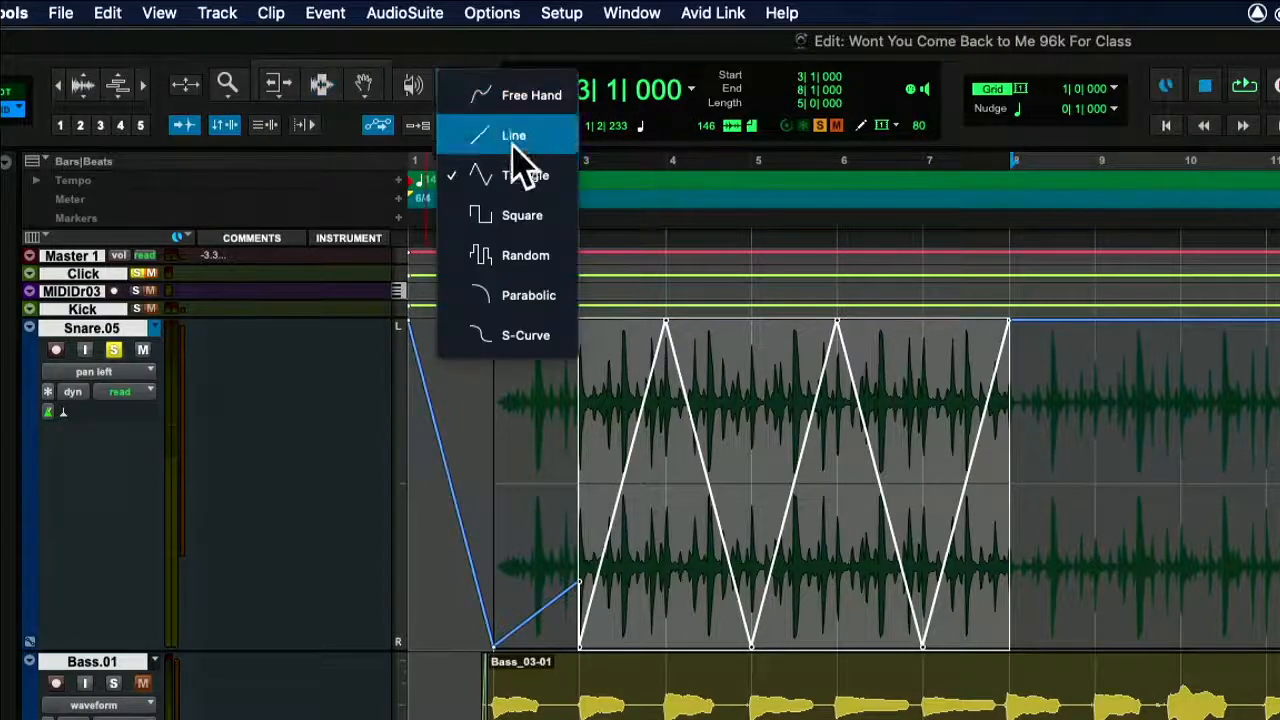
{"action": "left_click", "coordinate": [567, 218]}
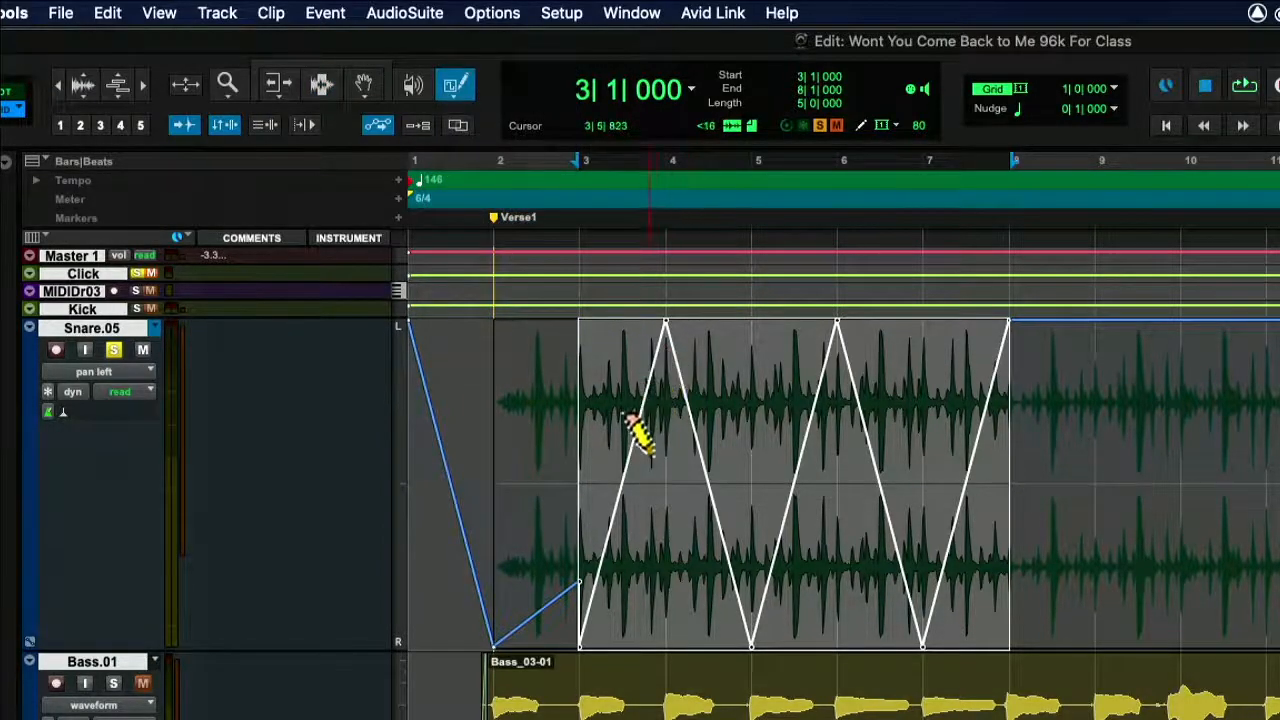
{"action": "mouse_move", "coordinate": [615, 440]}
{"action": "left_mouse_down"}
{"action": "mouse_move", "coordinate": [1000, 449]}
{"action": "mouse_move", "coordinate": [1000, 609]}
{"action": "mouse_move", "coordinate": [1015, 640]}
{"action": "left_mouse_up"}
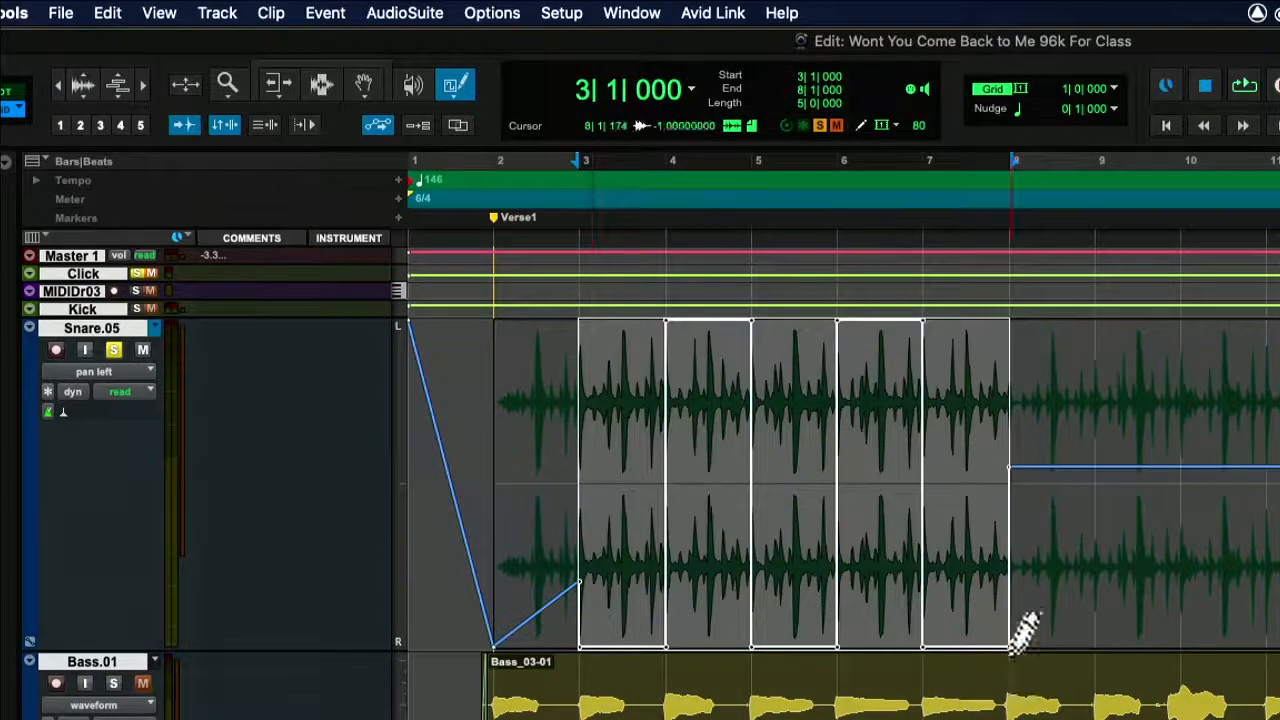
{"action": "mouse_move", "coordinate": [492, 440]}
{"action": "left_mouse_down"}
{"action": "mouse_move", "coordinate": [777, 537]}
{"action": "mouse_move", "coordinate": [1040, 660]}
{"action": "left_mouse_up"}
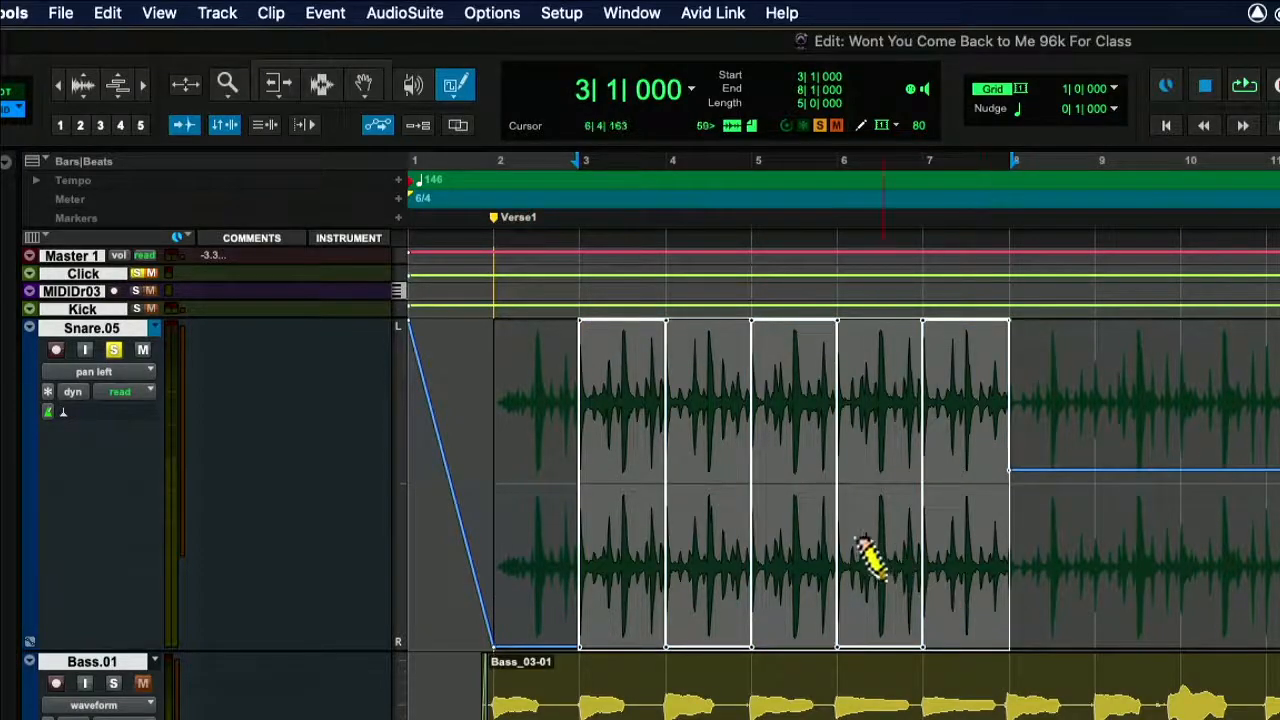
{"action": "key", "text": "super+z"}
Locate to the Chorus 1 marker at bar 18 and display the snare track's mute automation.
{"action": "scroll", "coordinate": [860, 560], "scroll_direction": "right", "scroll_amount": 10}
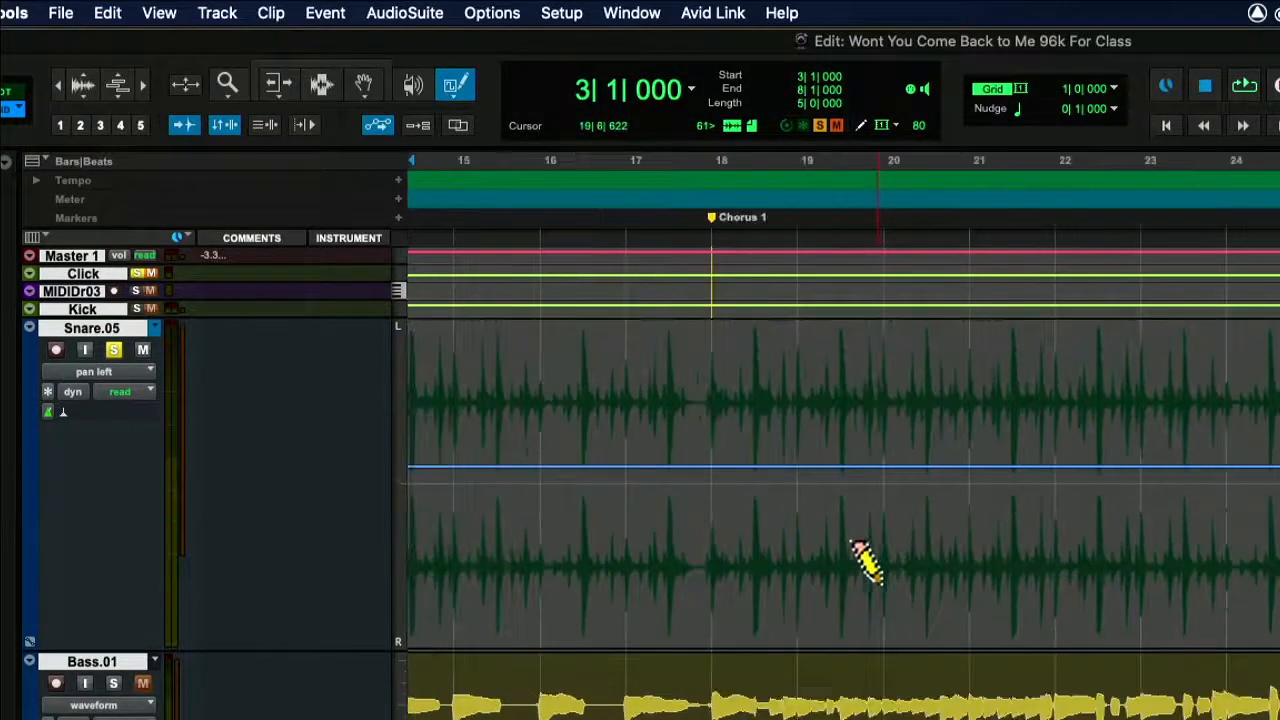
{"action": "left_click", "coordinate": [716, 220]}
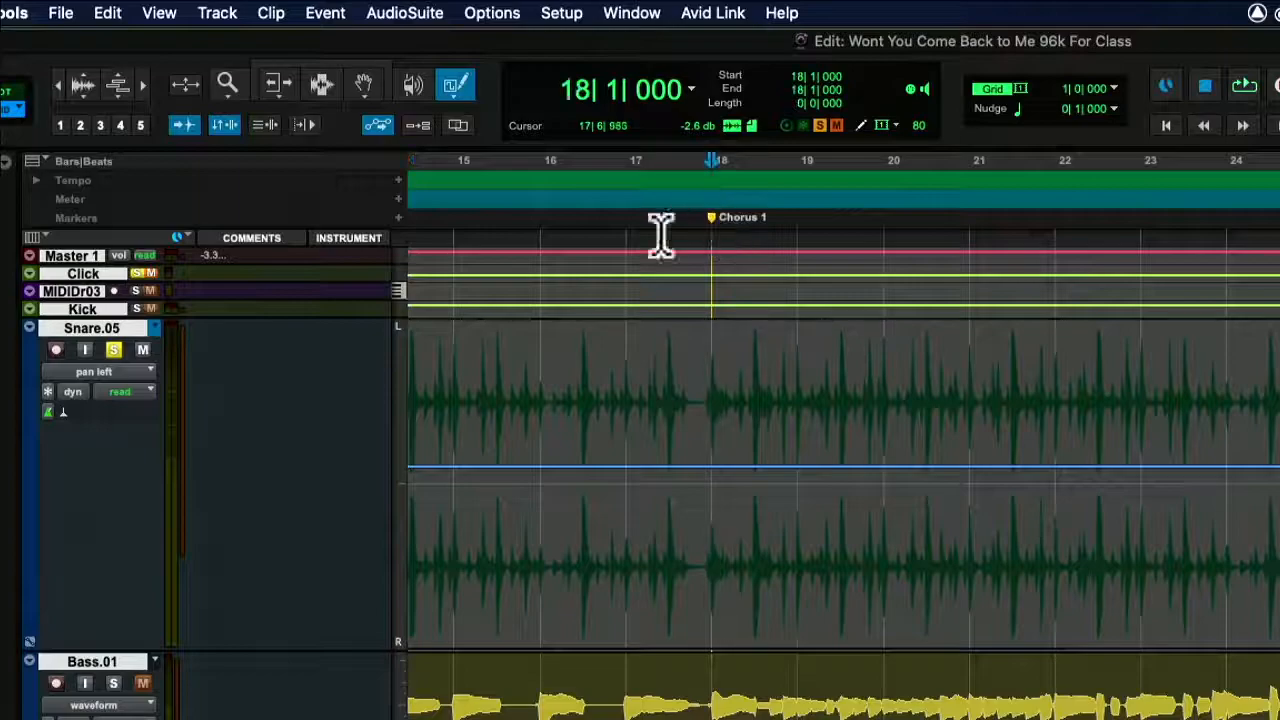
{"action": "left_click", "coordinate": [94, 372]}
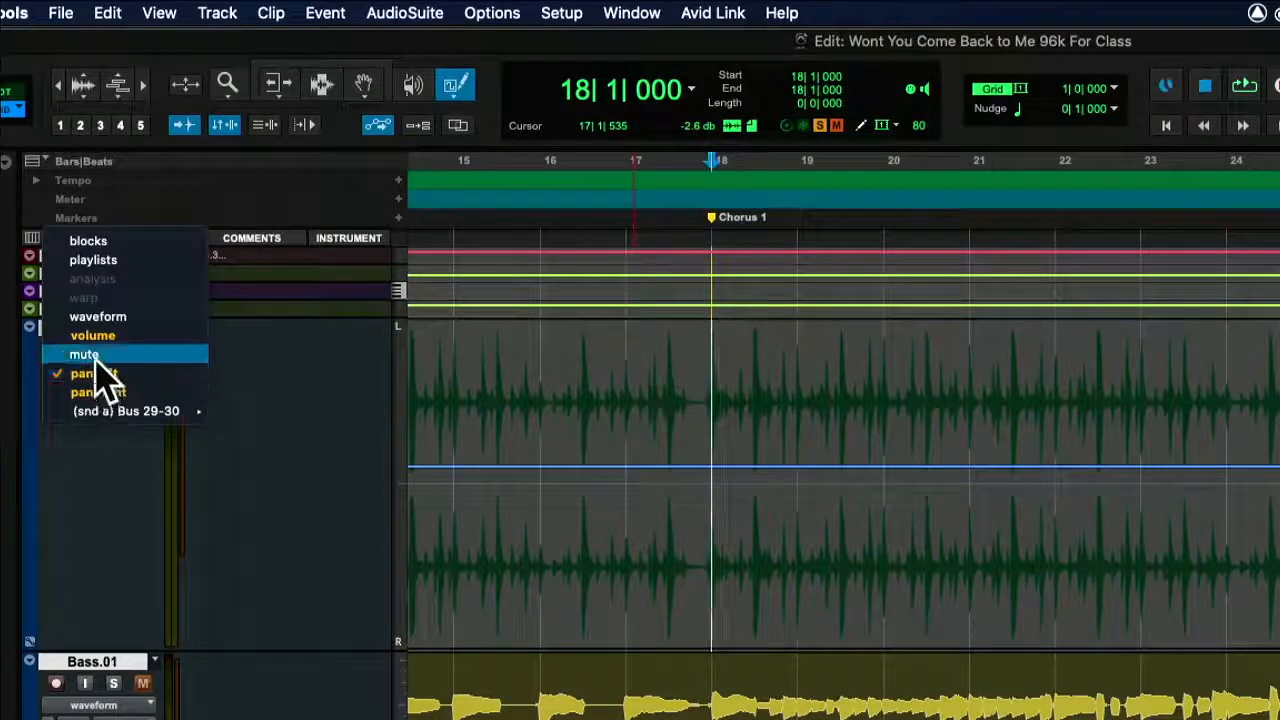
{"action": "left_click", "coordinate": [84, 355]}
Draw a one-bar square mute pattern on the snare from bar 18 to bar 23, and undo it.
{"action": "mouse_move", "coordinate": [706, 326]}
{"action": "left_mouse_down"}
{"action": "mouse_move", "coordinate": [851, 360]}
{"action": "mouse_move", "coordinate": [1151, 594]}
{"action": "mouse_move", "coordinate": [1182, 658]}
{"action": "left_mouse_up"}
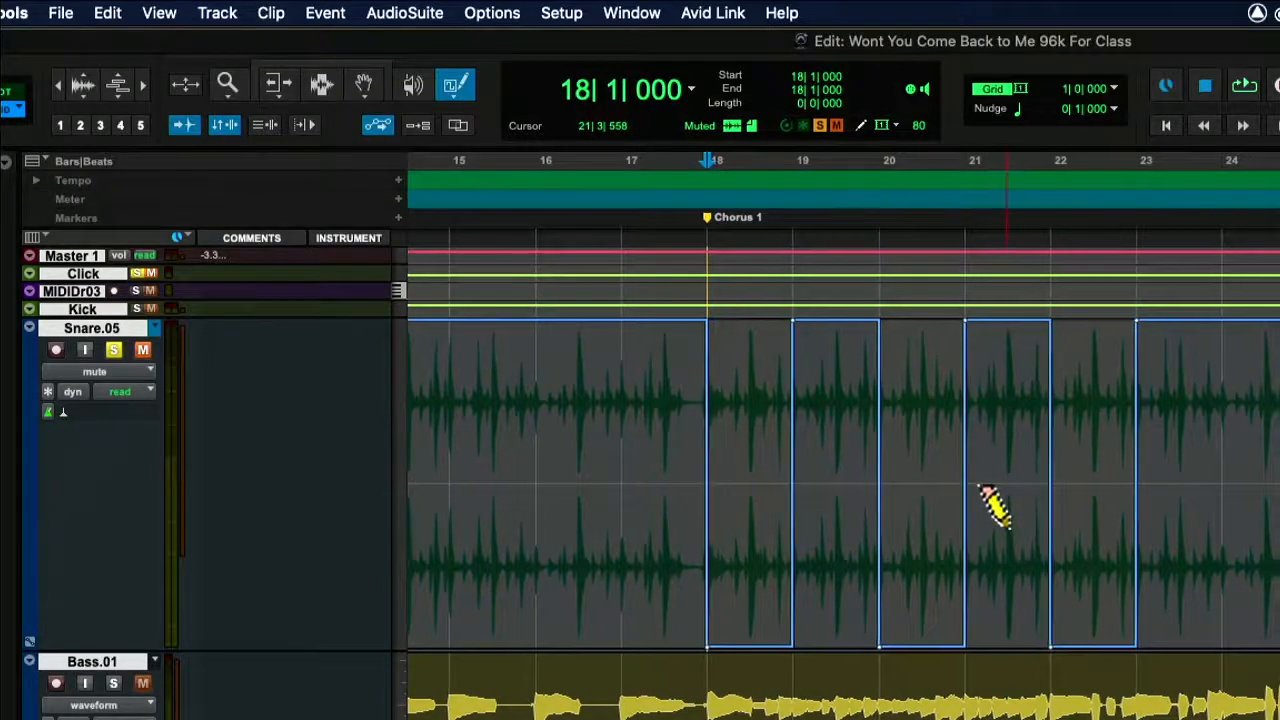
{"action": "scroll", "coordinate": [990, 505], "scroll_direction": "right", "scroll_amount": 2}
{"action": "key", "text": "super+z"}
Set the grid to 1/8 note, draw a square mute pattern on the snare from bar 18 to mid bar 22, and play it back.
{"action": "left_click", "coordinate": [1022, 92]}
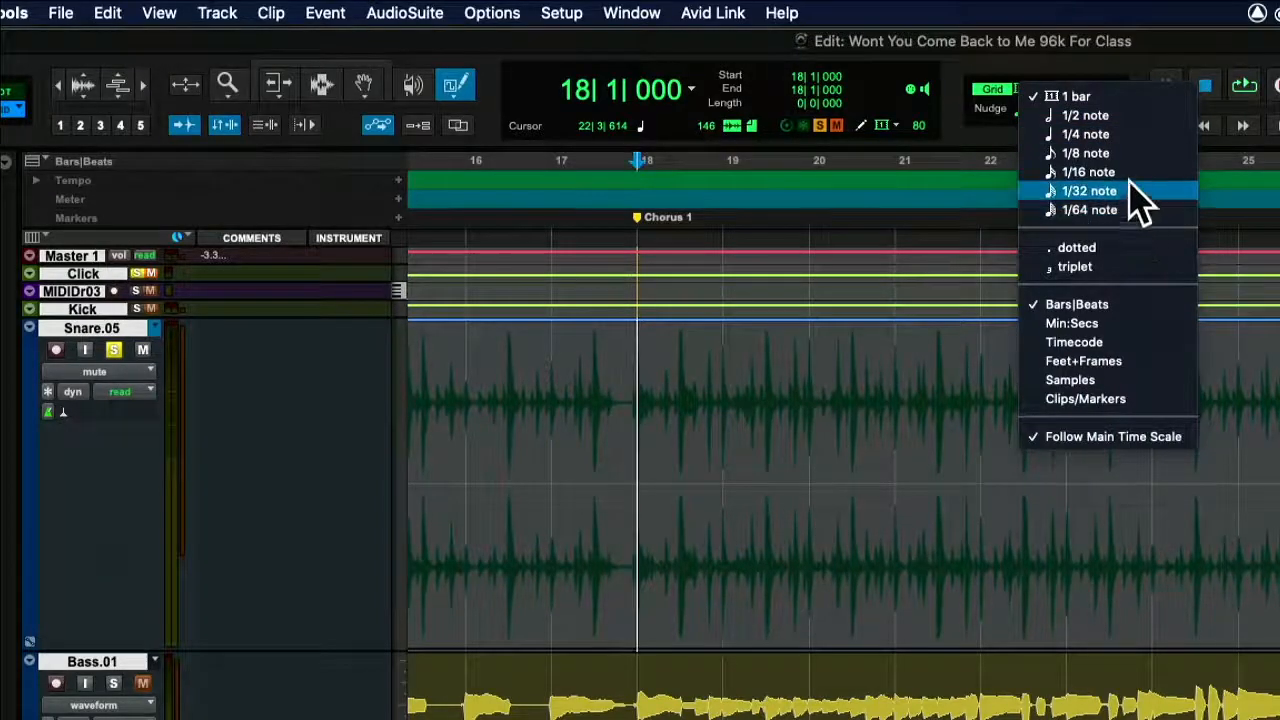
{"action": "left_click", "coordinate": [1118, 155]}
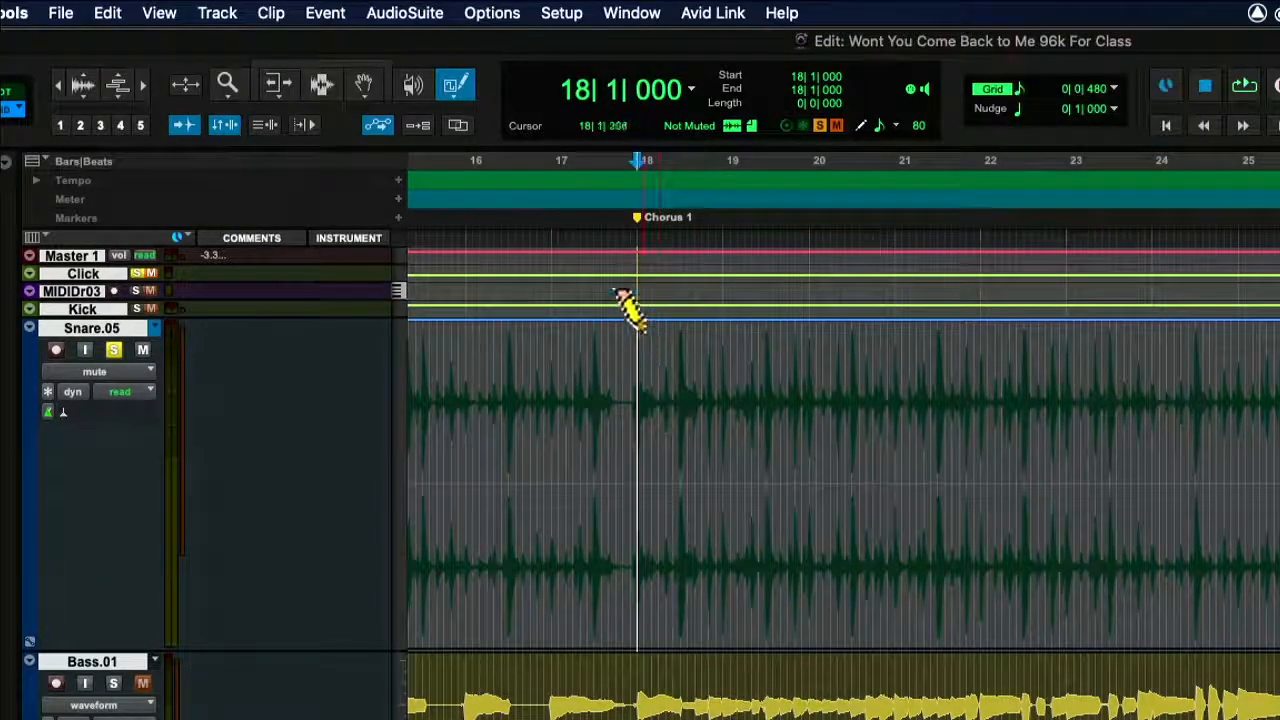
{"action": "mouse_move", "coordinate": [636, 318]}
{"action": "left_mouse_down"}
{"action": "mouse_move", "coordinate": [834, 340]}
{"action": "mouse_move", "coordinate": [983, 477]}
{"action": "mouse_move", "coordinate": [983, 546]}
{"action": "mouse_move", "coordinate": [1036, 573]}
{"action": "left_mouse_up"}
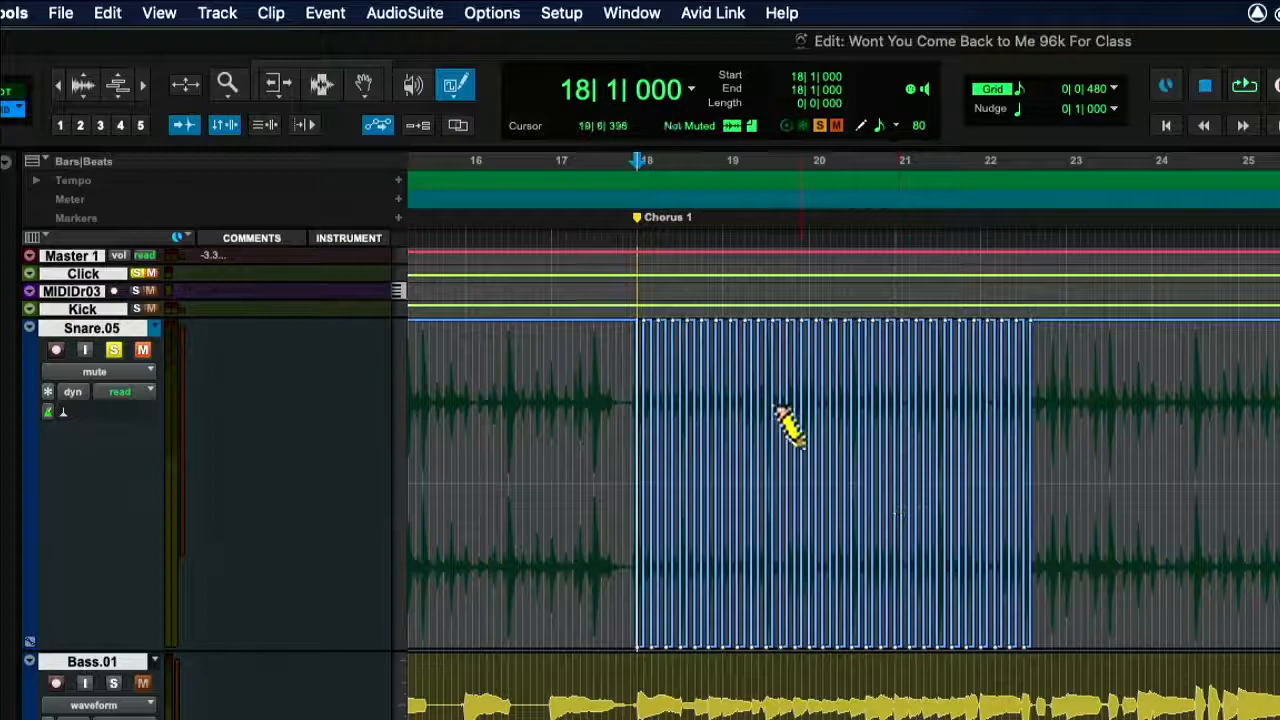
{"action": "key", "text": "space"}
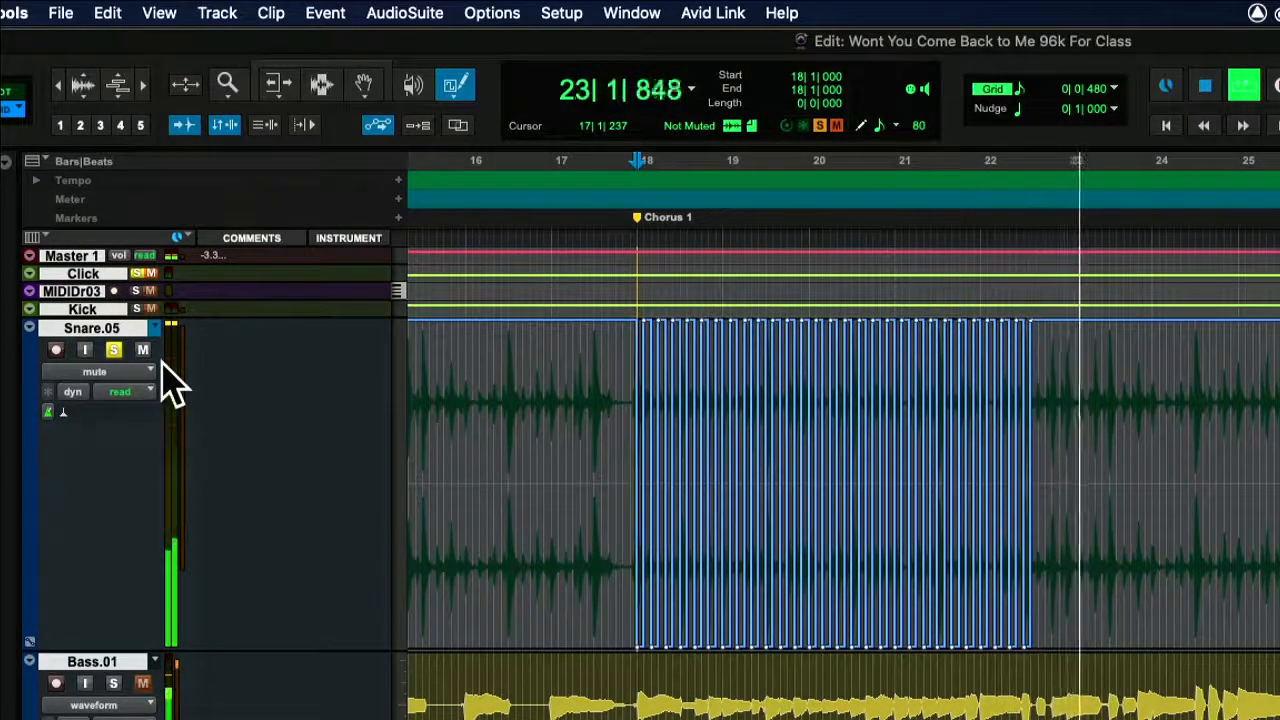
{"action": "key", "text": "space"}
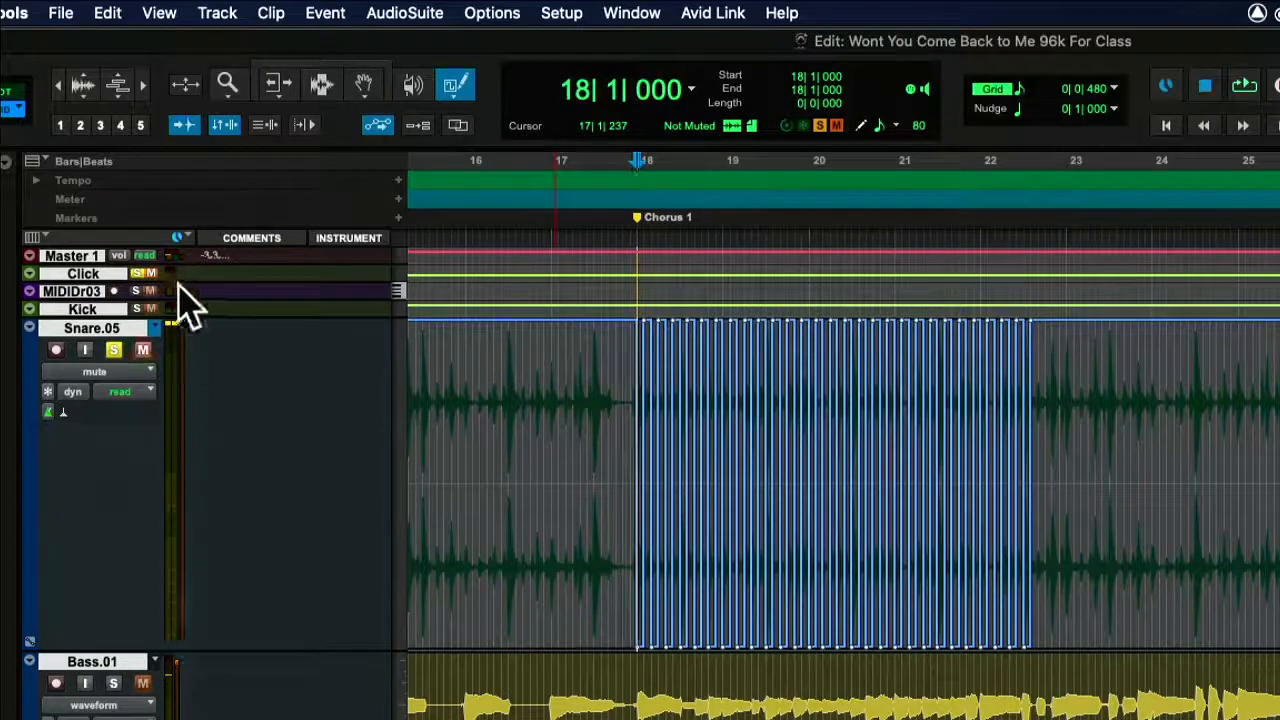
Undo the eighth-note mute pattern and switch the snare track to its volume automation.
{"action": "left_click", "coordinate": [108, 373]}
{"action": "left_click", "coordinate": [112, 517]}
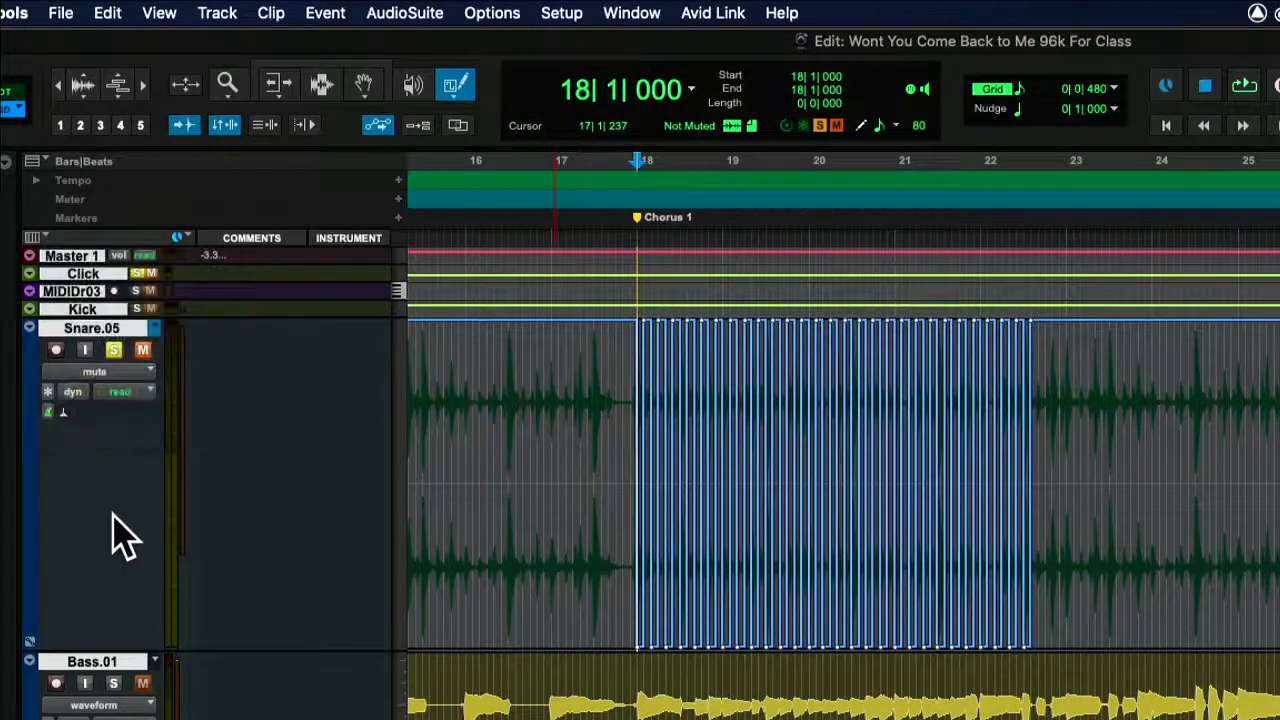
{"action": "key", "text": "super+z"}
{"action": "left_click", "coordinate": [70, 372]}
{"action": "left_click", "coordinate": [101, 358]}
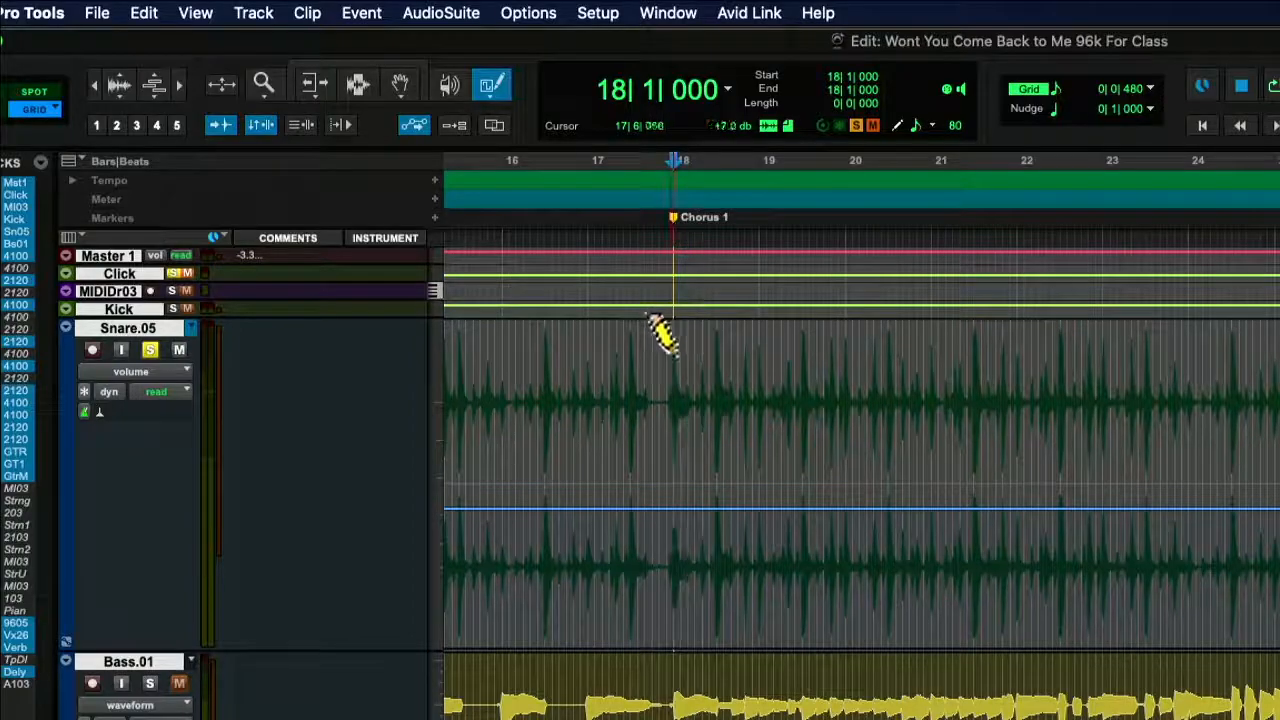
Draw an eighth-note square pattern on the snare's volume automation from bar 18 to about bar 22, play it back, and undo it.
{"action": "mouse_move", "coordinate": [672, 462]}
{"action": "left_mouse_down"}
{"action": "mouse_move", "coordinate": [880, 491]}
{"action": "mouse_move", "coordinate": [900, 508]}
{"action": "mouse_move", "coordinate": [900, 491]}
{"action": "mouse_move", "coordinate": [955, 455]}
{"action": "mouse_move", "coordinate": [975, 498]}
{"action": "mouse_move", "coordinate": [1028, 485]}
{"action": "left_mouse_up"}
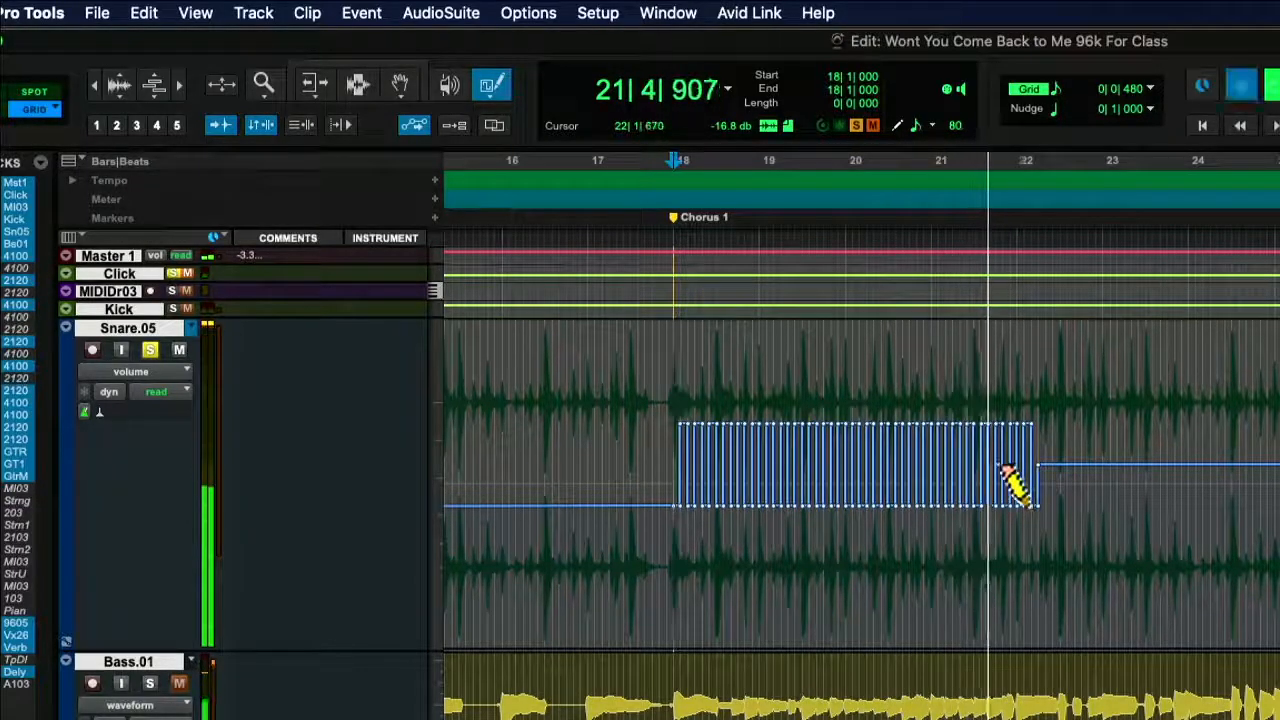
{"action": "key", "text": "space"}
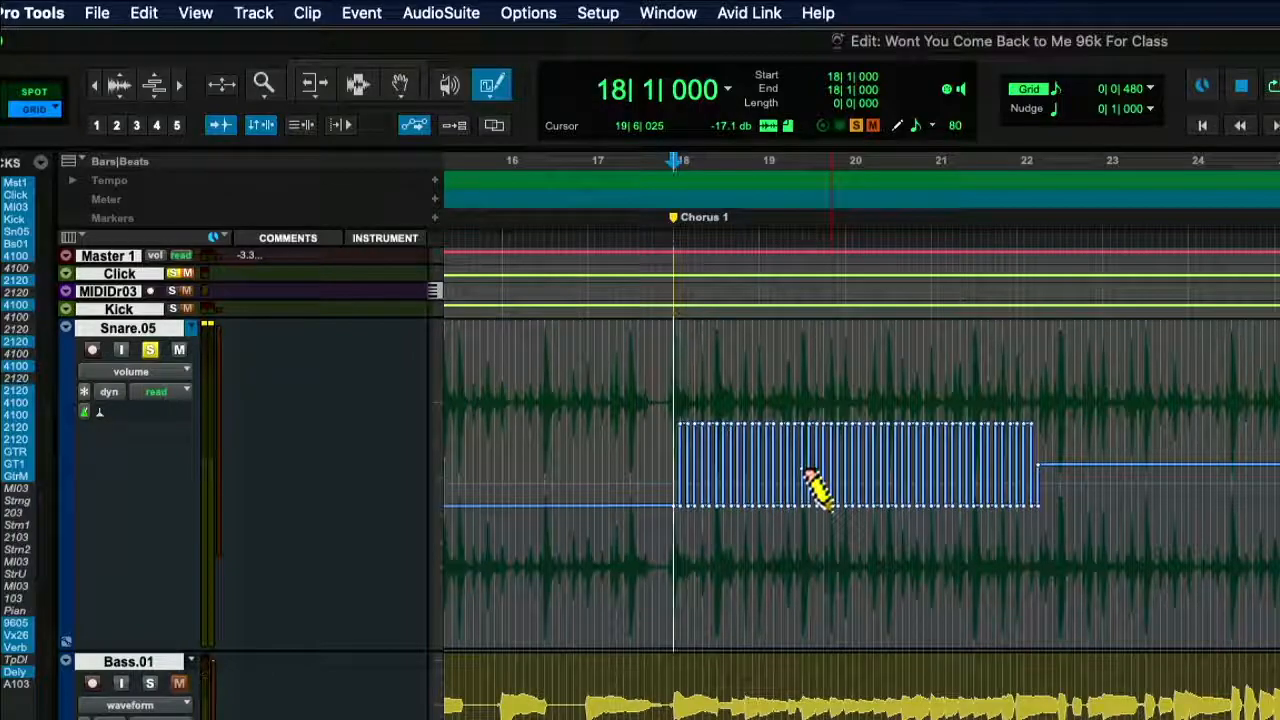
{"action": "key", "text": "super+z"}
{"action": "scroll", "coordinate": [720, 462], "scroll_direction": "down", "scroll_amount": 5}
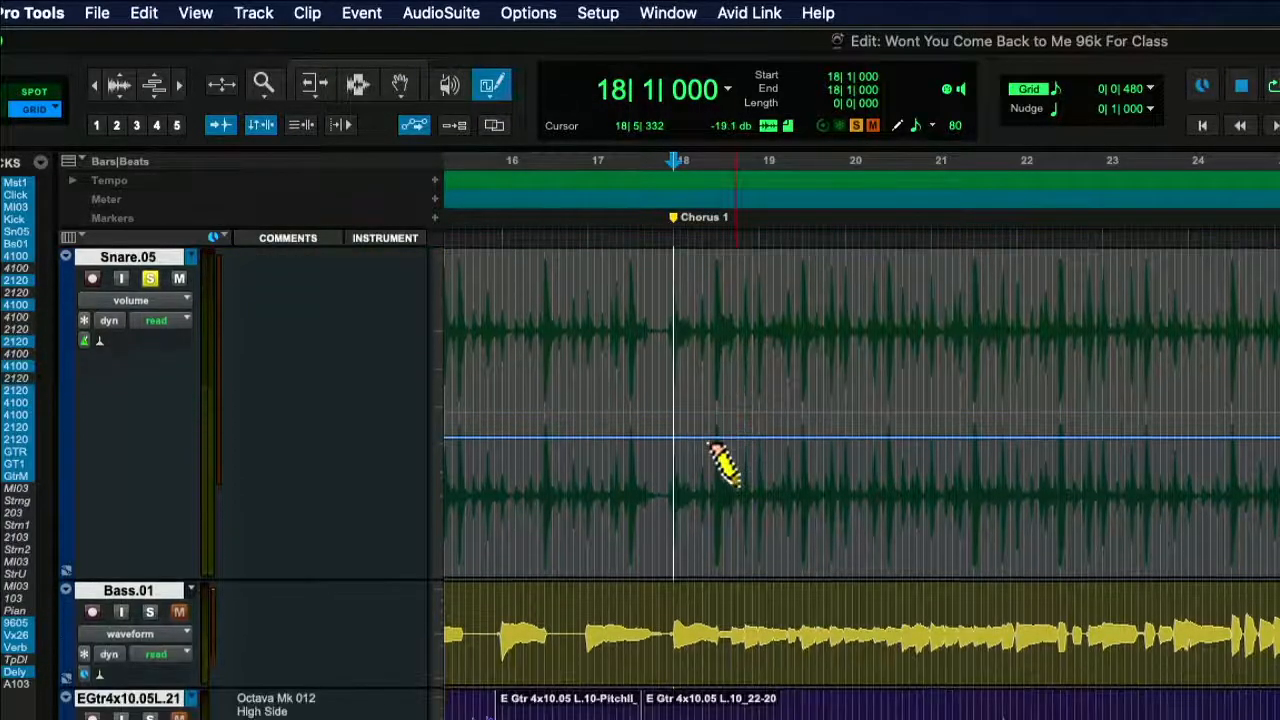